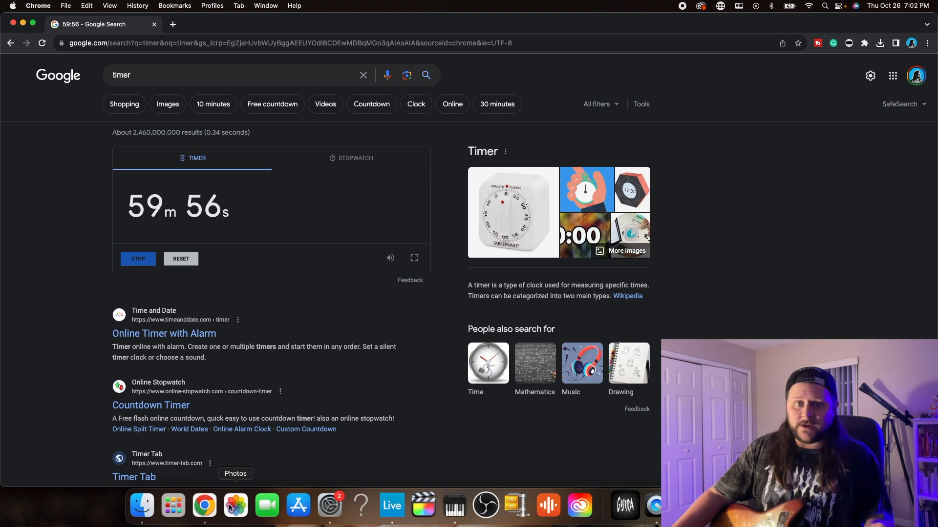
Switch to Ableton Live, close the Archetype Gojira window, and set the tempo to 150 with the metronome on
{"action": "left_click", "coordinate": [392, 505]}
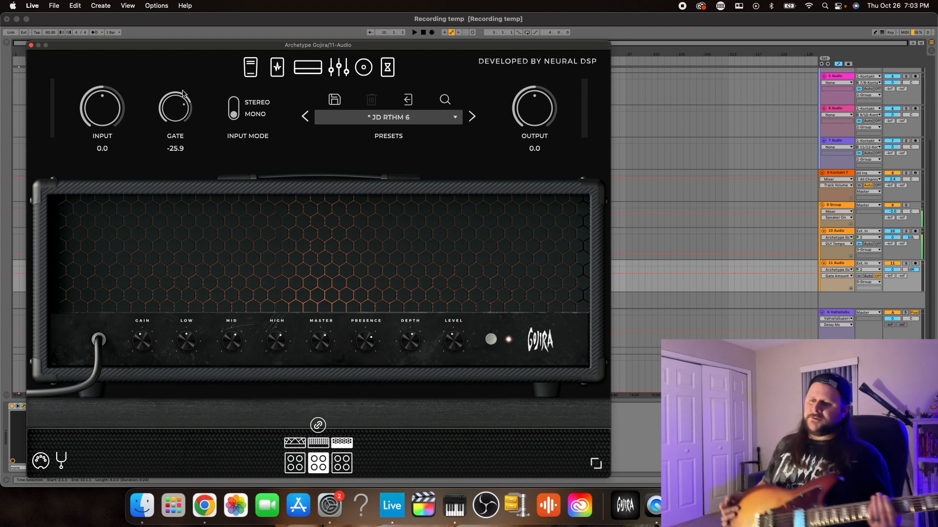
{"action": "left_click", "coordinate": [31, 45]}
{"action": "key", "text": "space"}
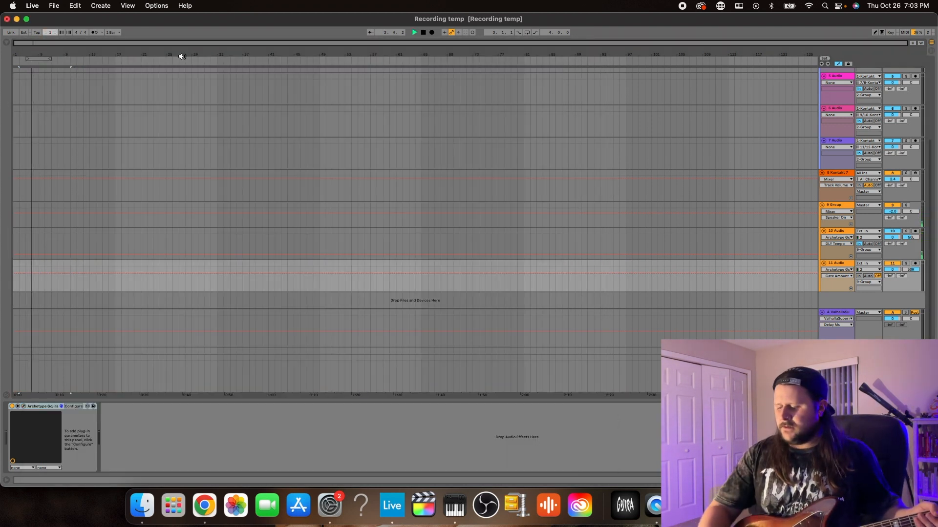
{"action": "left_click", "coordinate": [94, 33]}
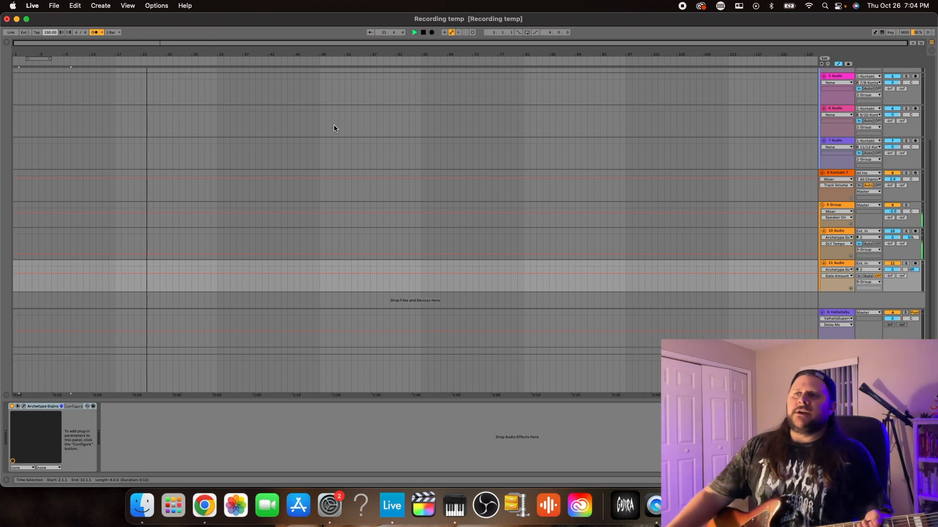
{"action": "key", "text": "space"}
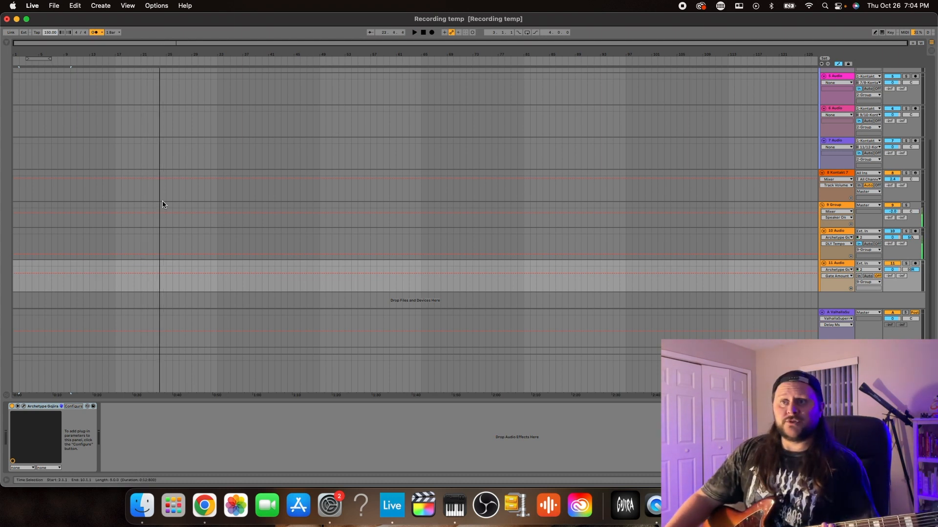
Check the running timer and inspect the GGD Modern & Massive drum kit loaded in Kontakt on track 1
{"action": "key", "text": "ctrl+Up"}
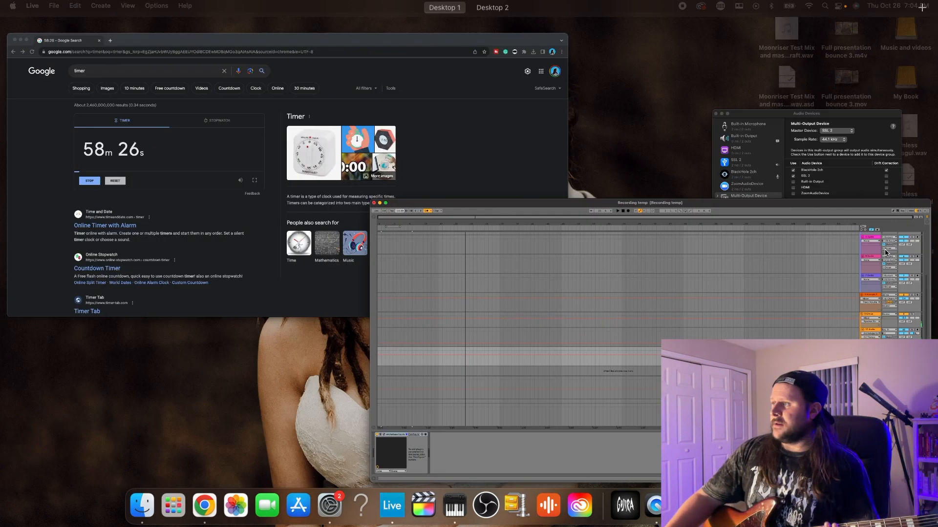
{"action": "left_click", "coordinate": [801, 261]}
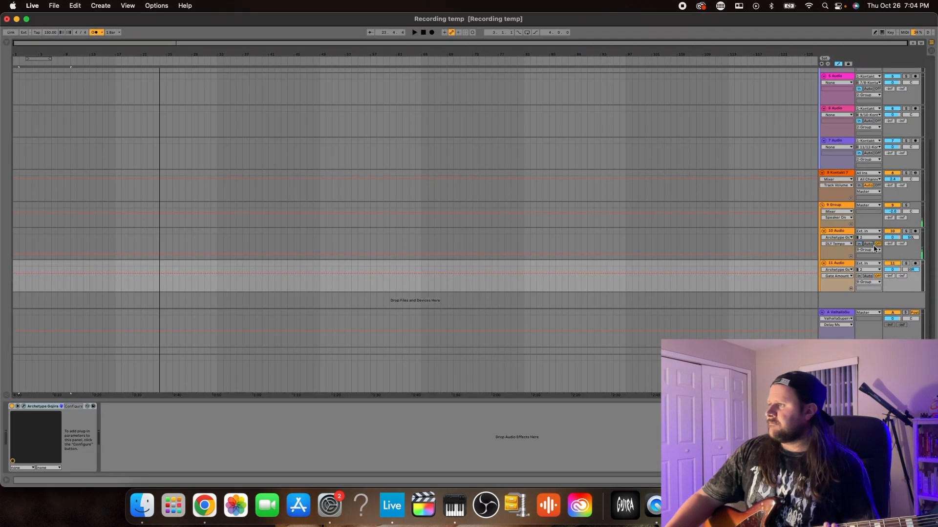
{"action": "scroll", "coordinate": [64, 74], "scroll_direction": "up", "scroll_amount": 5}
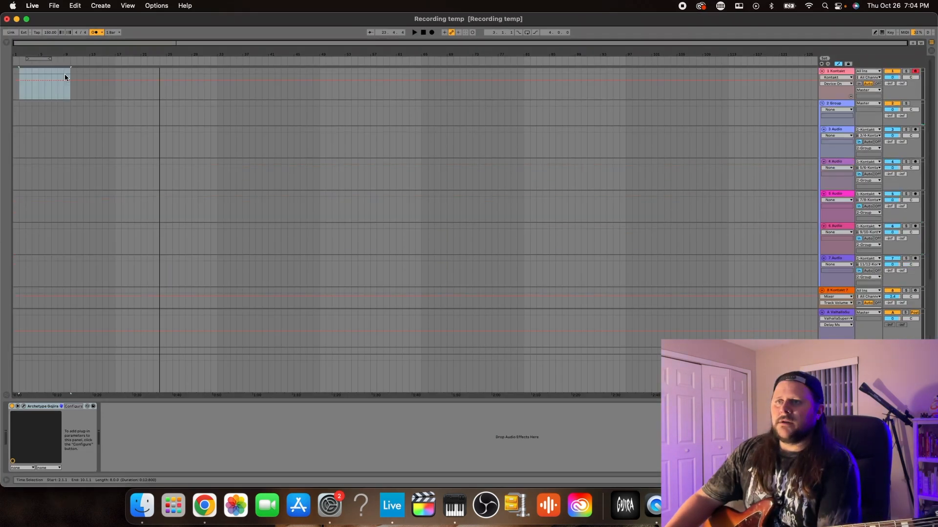
{"action": "left_click", "coordinate": [71, 93]}
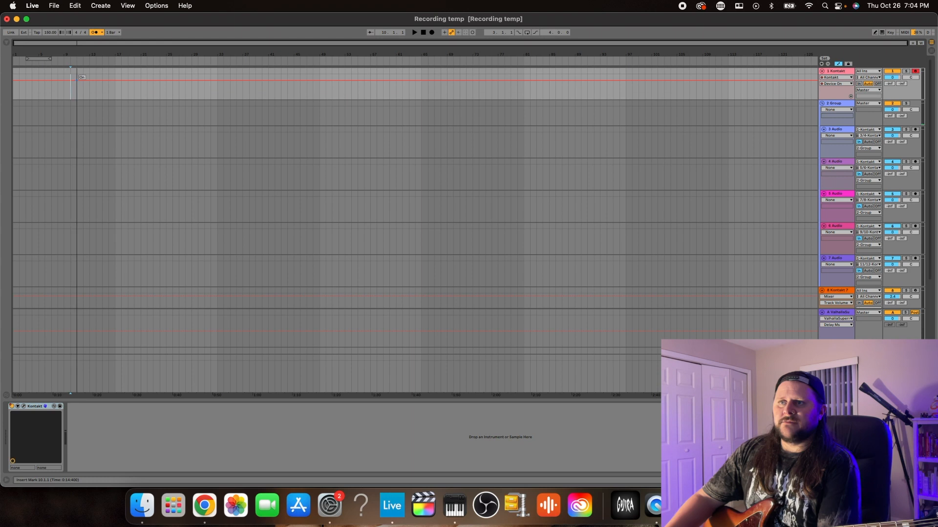
{"action": "double_click", "coordinate": [69, 87]}
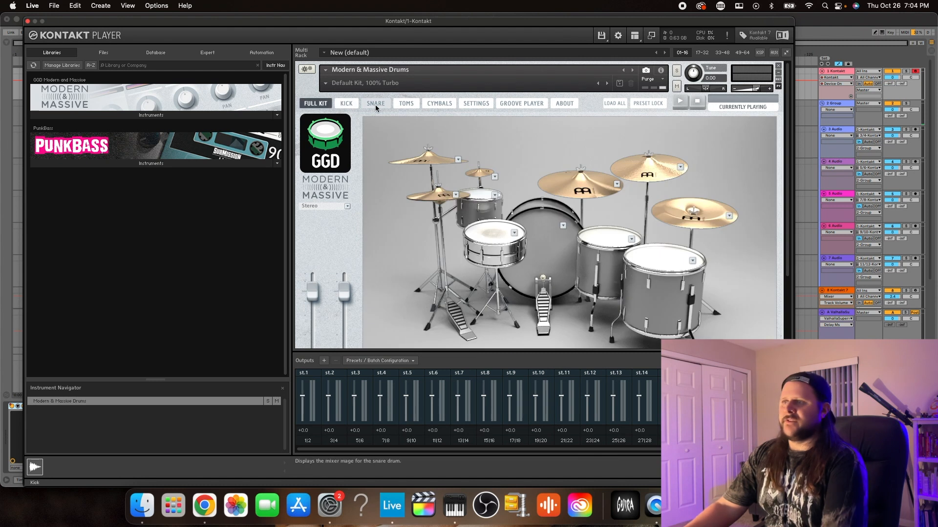
{"action": "left_click", "coordinate": [28, 22]}
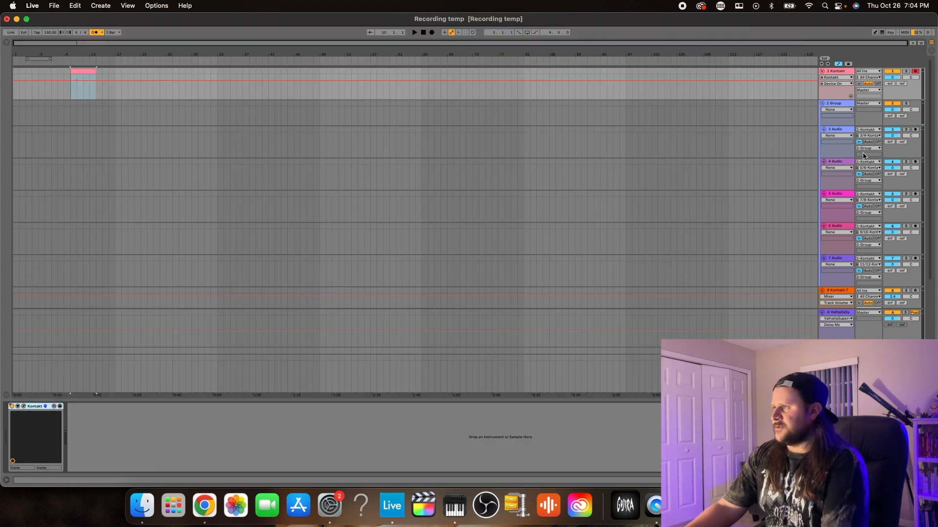
Review the effect chains on the drum output tracks 3, 5, 6 and 7
{"action": "left_click", "coordinate": [848, 139]}
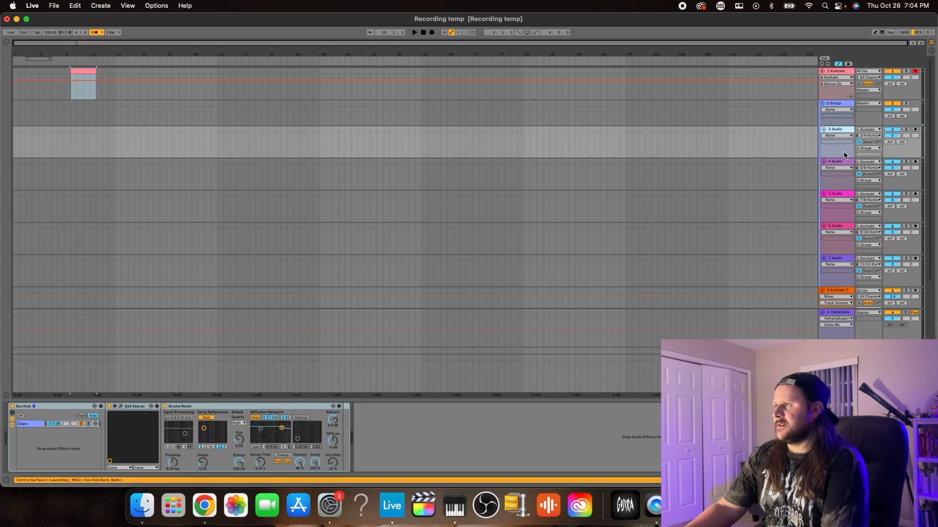
{"action": "left_click", "coordinate": [843, 210]}
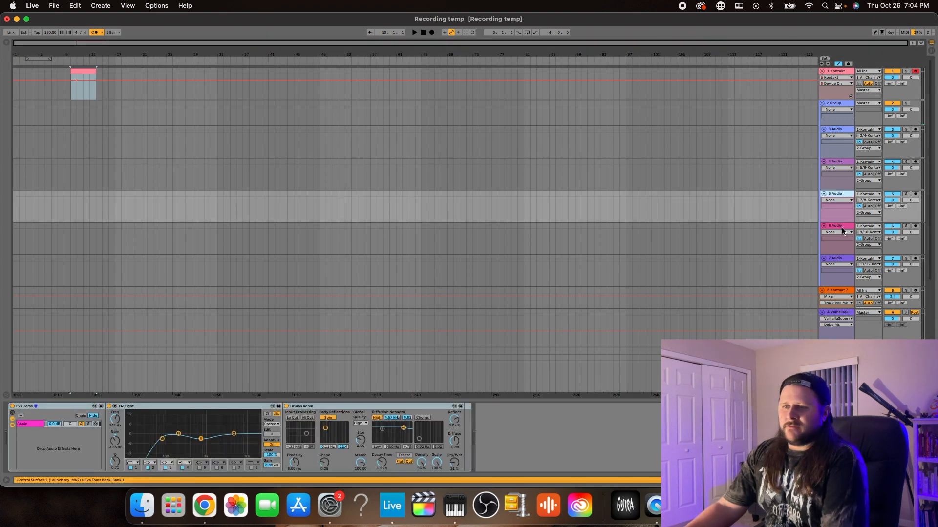
{"action": "left_click", "coordinate": [842, 228]}
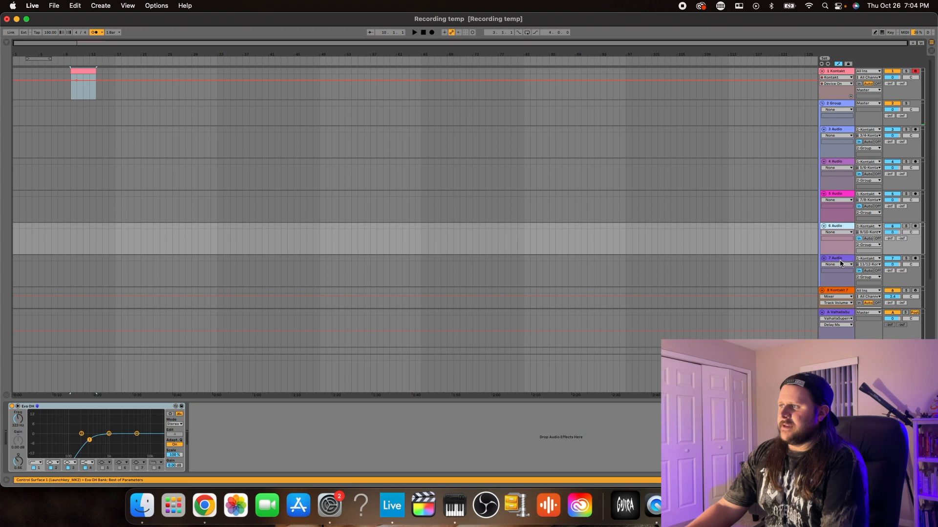
{"action": "left_click", "coordinate": [839, 260]}
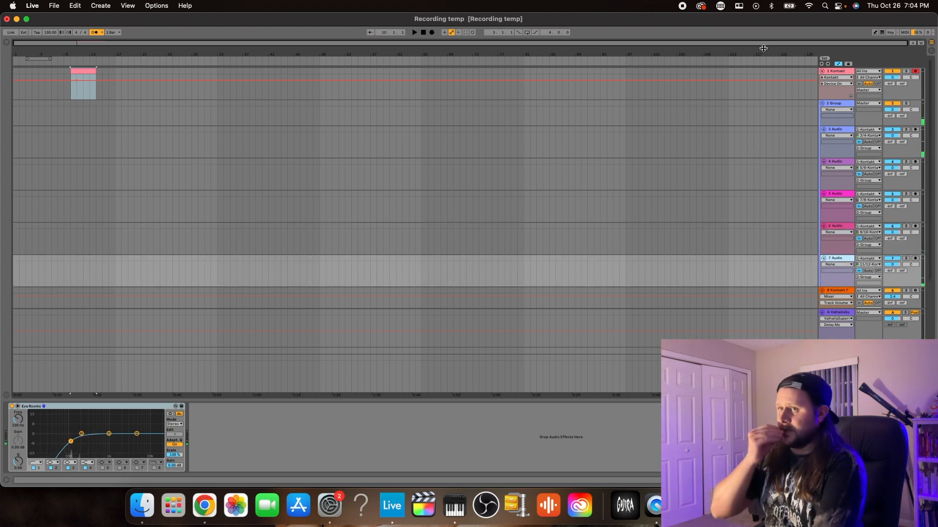
Remove the empty clip on the 1 Kontakt track and record a MIDI kick and snare beat starting at bar 10
{"action": "left_click", "coordinate": [75, 69]}
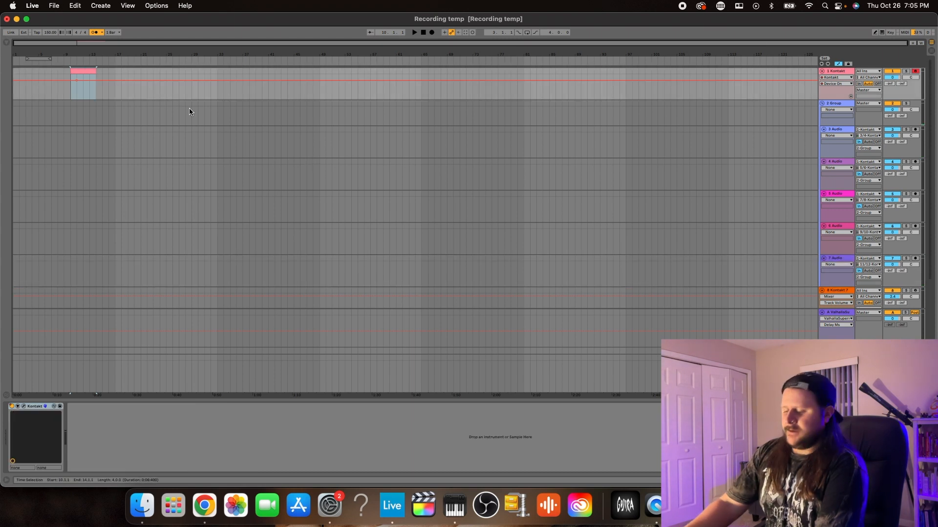
{"action": "left_click", "coordinate": [69, 90]}
{"action": "key", "text": "F9"}
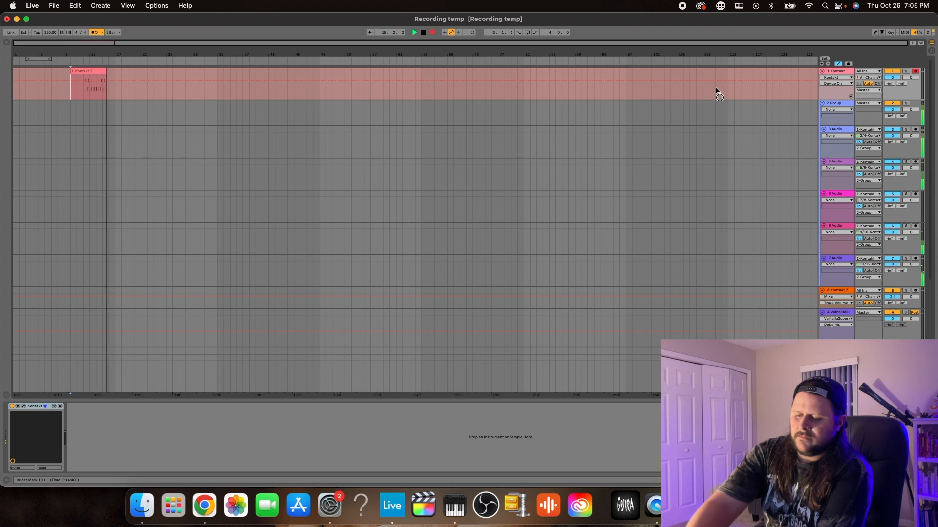
{"action": "key", "text": "space"}
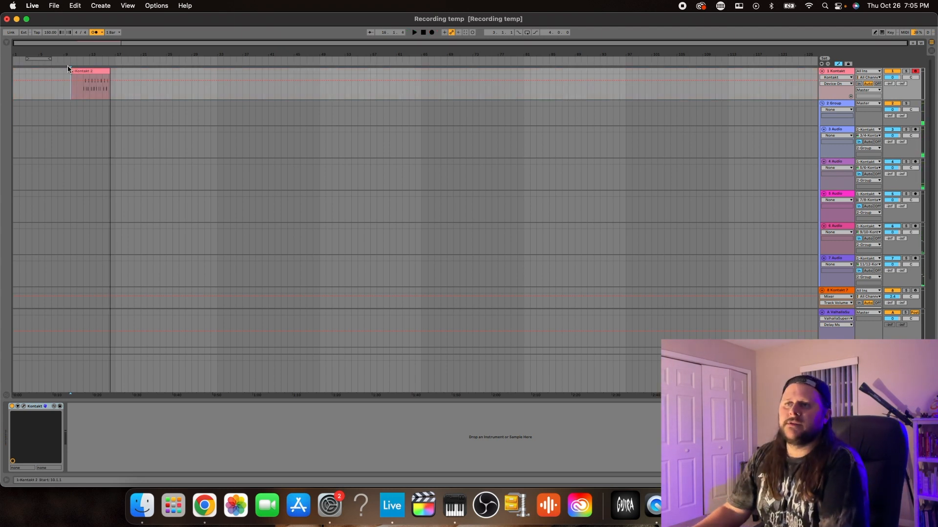
Trim the drum clip to two bars from bar 12 and add a high note on every beat above the kick and snare
{"action": "left_click_drag", "start_coordinate": [68, 68], "coordinate": [83, 69]}
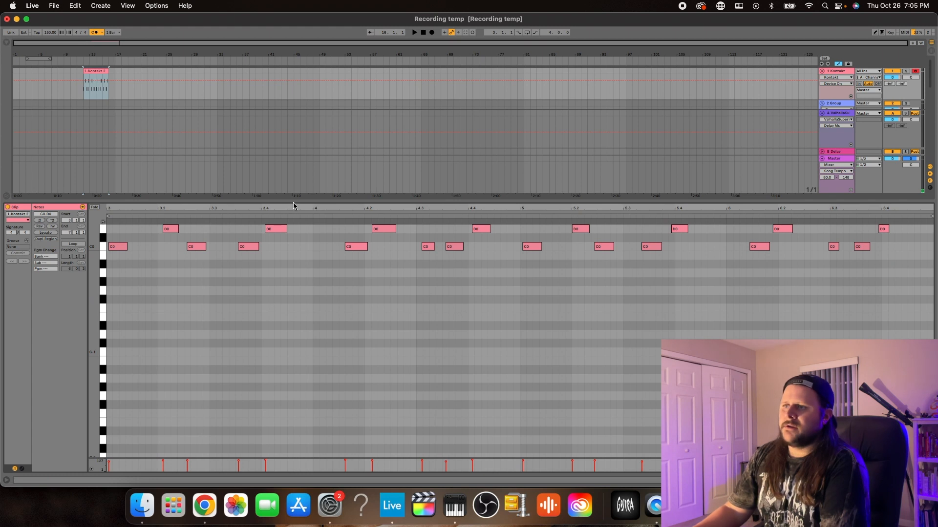
{"action": "left_click_drag", "start_coordinate": [295, 200], "coordinate": [295, 91]}
{"action": "scroll", "coordinate": [171, 395], "scroll_direction": "up", "scroll_amount": 5}
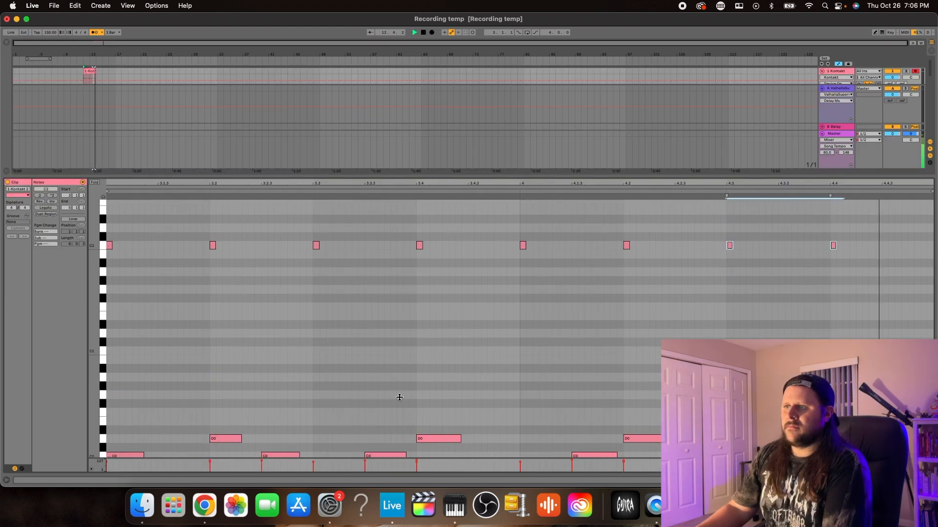
{"action": "left_click_drag", "start_coordinate": [400, 398], "coordinate": [391, 489]}
{"action": "key", "text": "space"}
Duplicate the two-bar drum clip three times to make four back-to-back clips, and play the beat back
{"action": "left_click", "coordinate": [95, 95]}
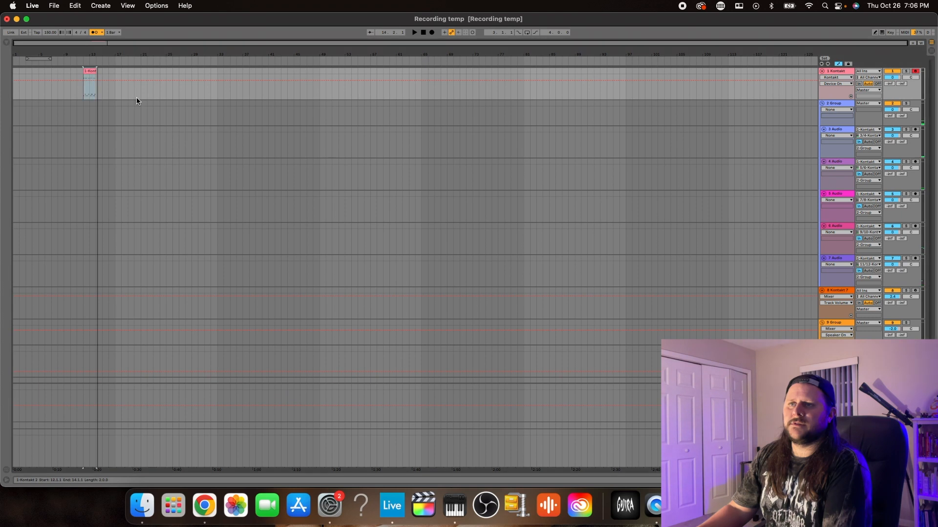
{"action": "key", "text": "super+d"}
{"action": "key", "text": "super+d"}
{"action": "key", "text": "super+d"}
{"action": "key", "text": "space"}
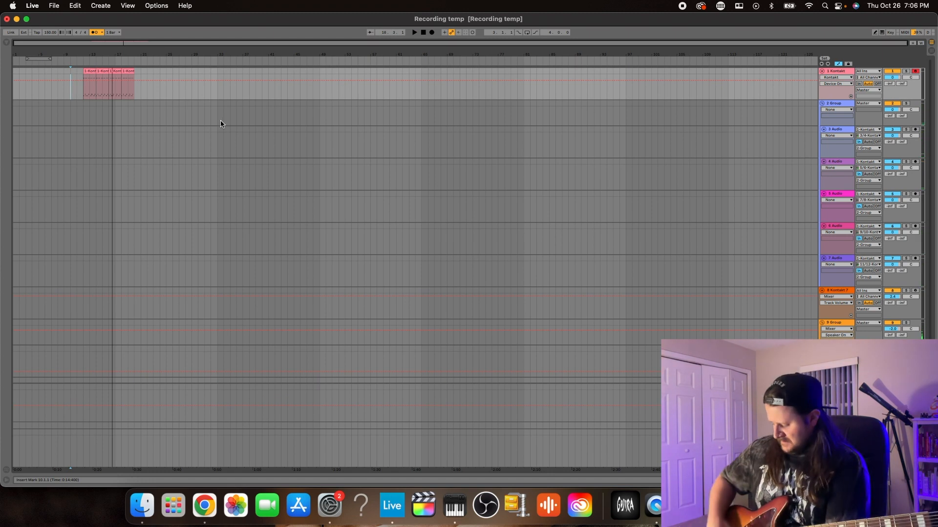
Check the running timer and try recording a guitar take on the 10 Audio track from bar 10
{"action": "key", "text": "ctrl+Up"}
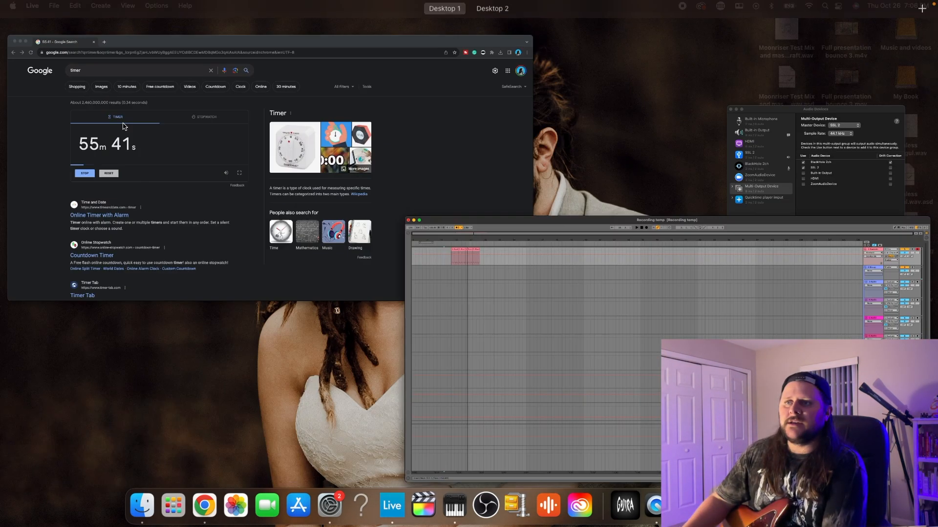
{"action": "left_click", "coordinate": [700, 300]}
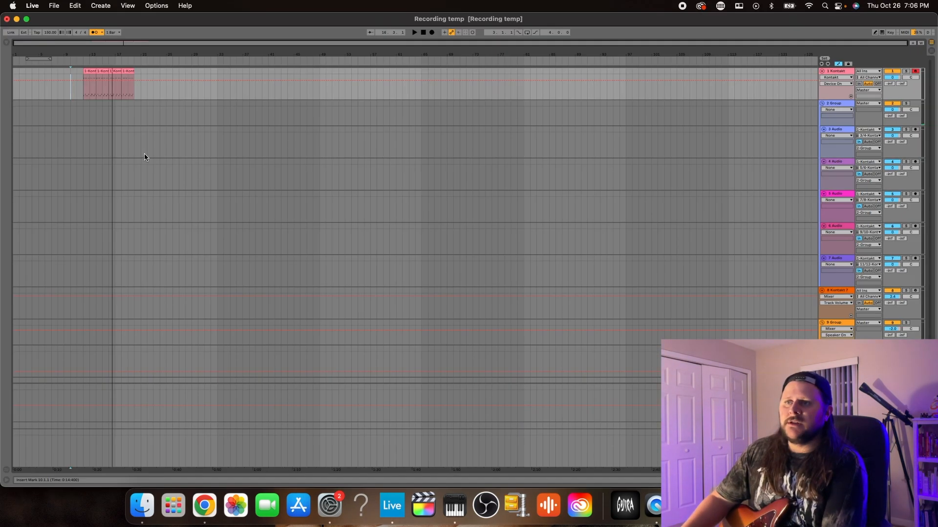
{"action": "left_click", "coordinate": [431, 32]}
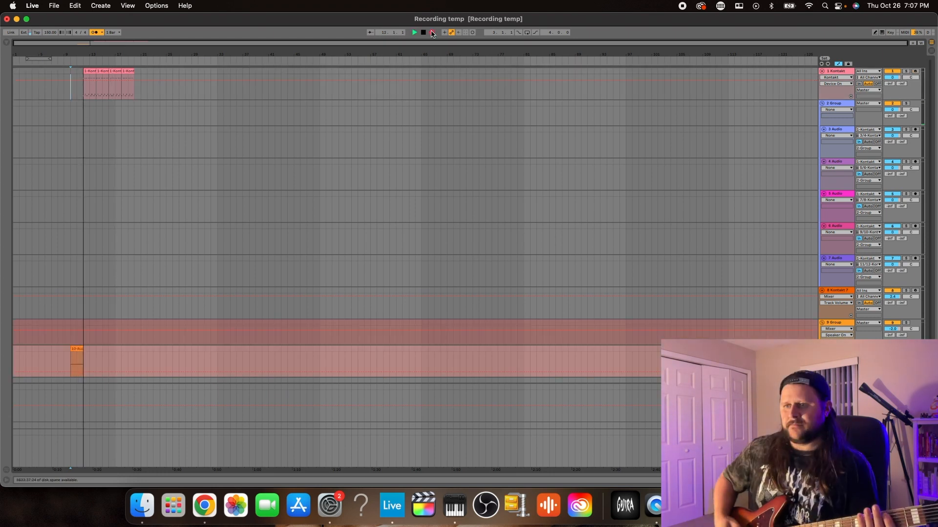
{"action": "key", "text": "space"}
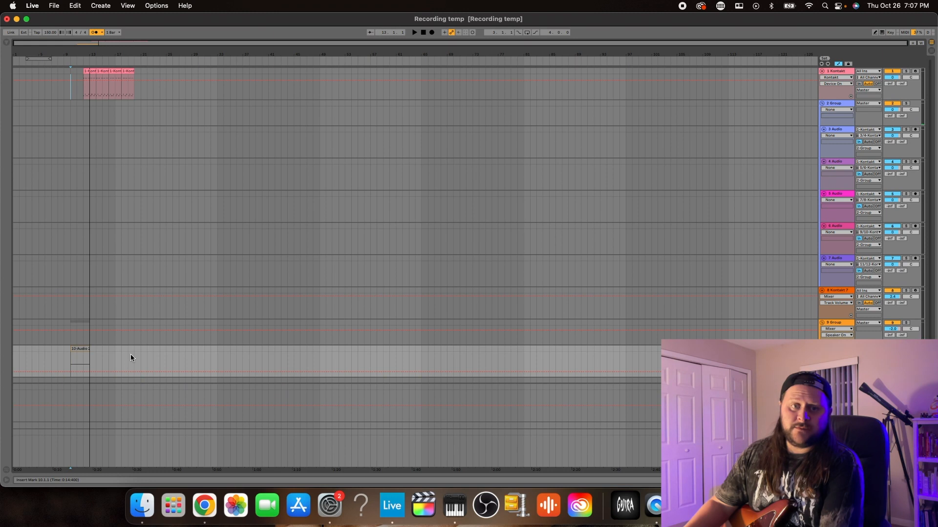
{"action": "key", "text": "super+z"}
Open the Archetype Gojira plugin on the 10 Audio track and bring up its tuner
{"action": "scroll", "coordinate": [655, 342], "scroll_direction": "down", "scroll_amount": 3}
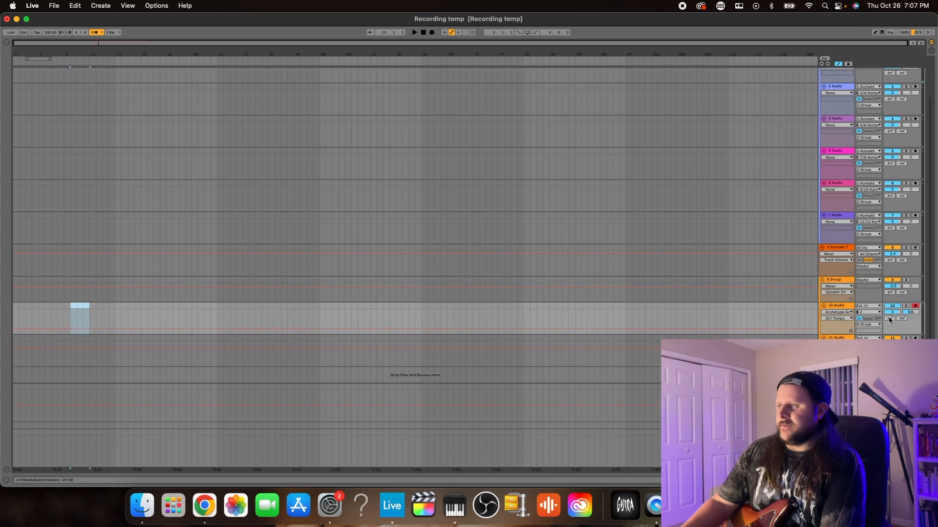
{"action": "double_click", "coordinate": [837, 307]}
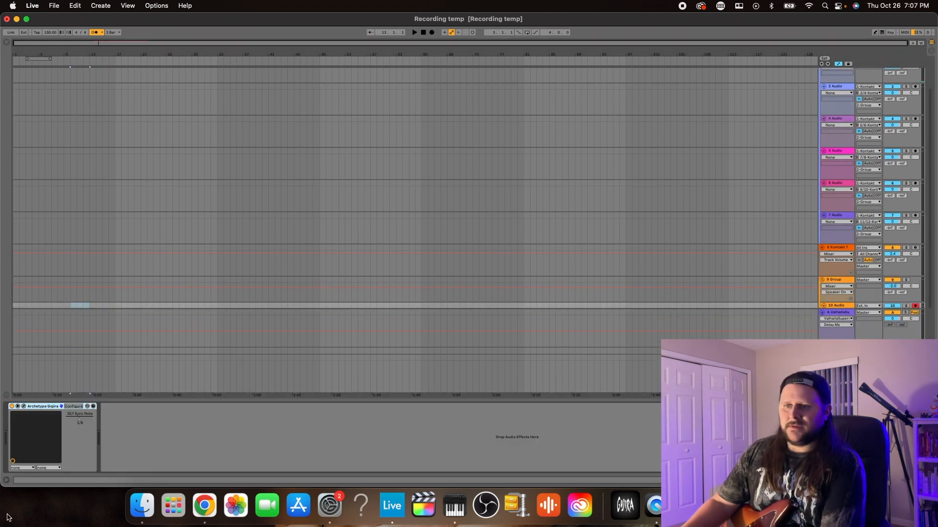
{"action": "left_click", "coordinate": [23, 407]}
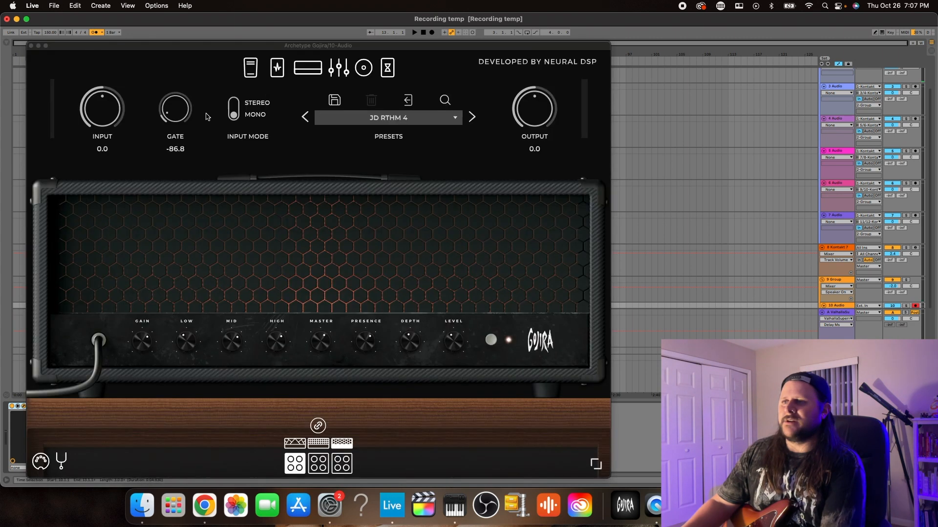
{"action": "left_click", "coordinate": [62, 461]}
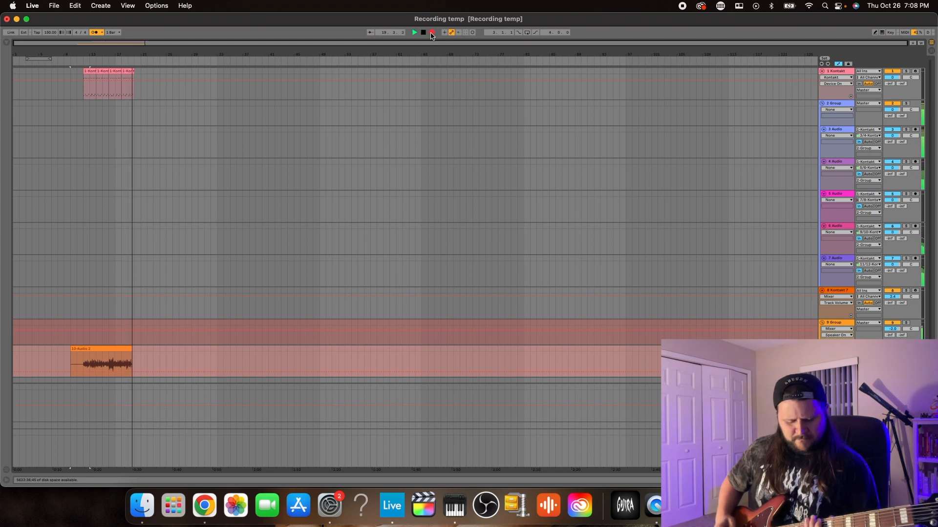
Finish the guitar take recorded on the 10 Audio track and delete its silent lead-in before bar 12
{"action": "key", "text": "space"}
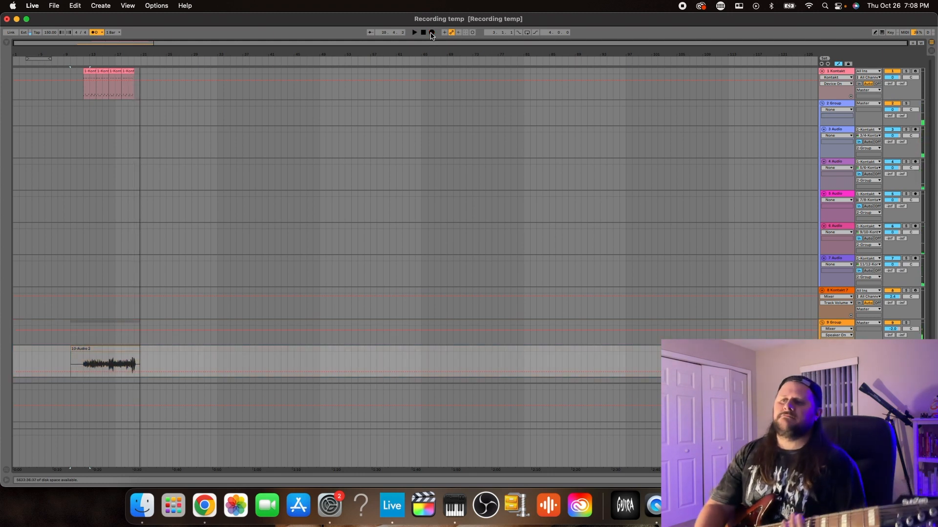
{"action": "scroll", "coordinate": [317, 323], "scroll_direction": "down", "scroll_amount": 3}
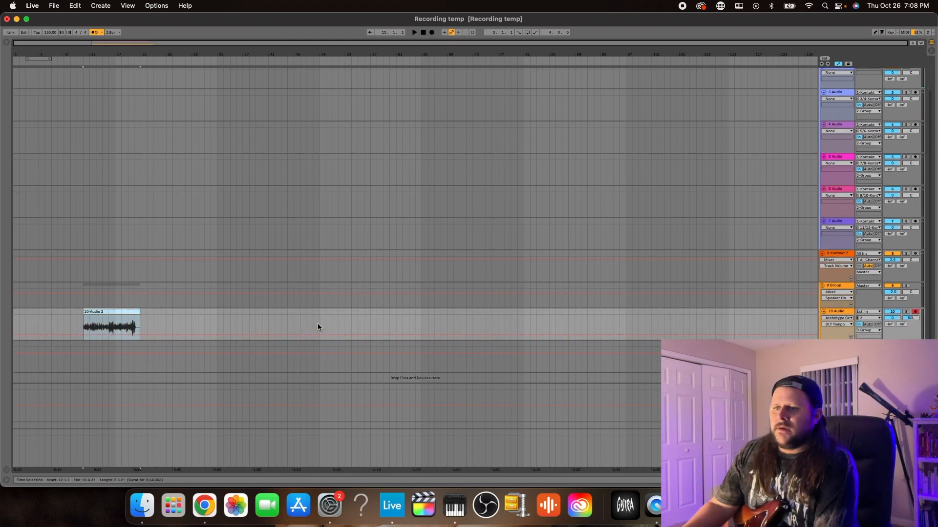
Record a second guitar take on the armed 11 Audio track from bar 11 and trim both guitar clips to bars 12 to 20
{"action": "left_click", "coordinate": [77, 347]}
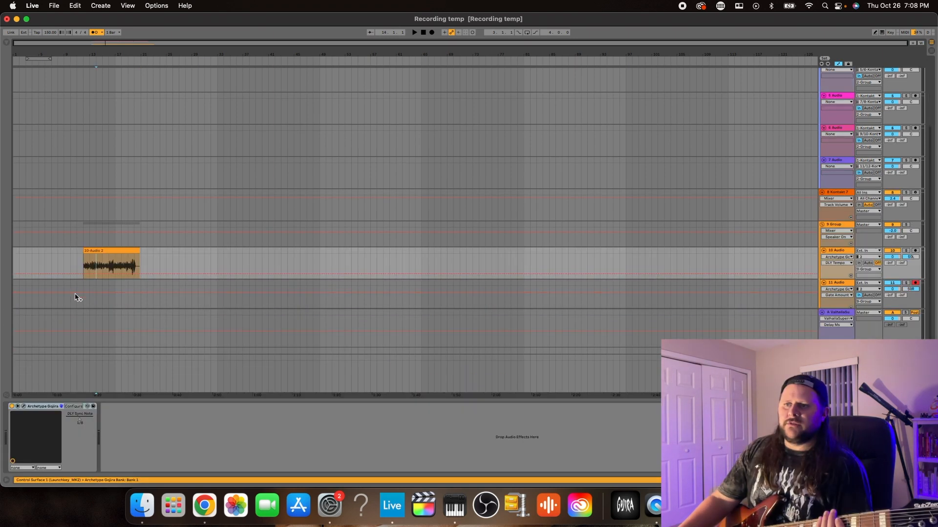
{"action": "left_click", "coordinate": [77, 297]}
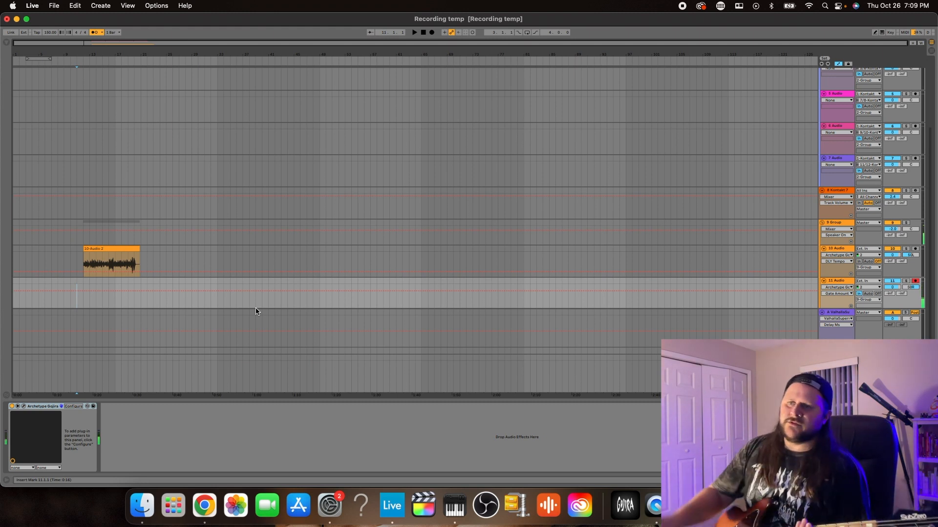
{"action": "left_click", "coordinate": [432, 33]}
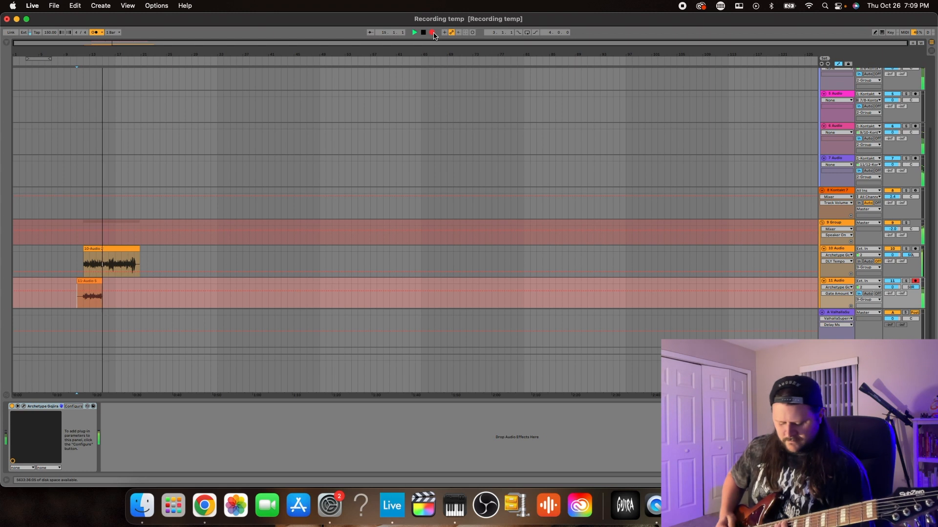
{"action": "key", "text": "space"}
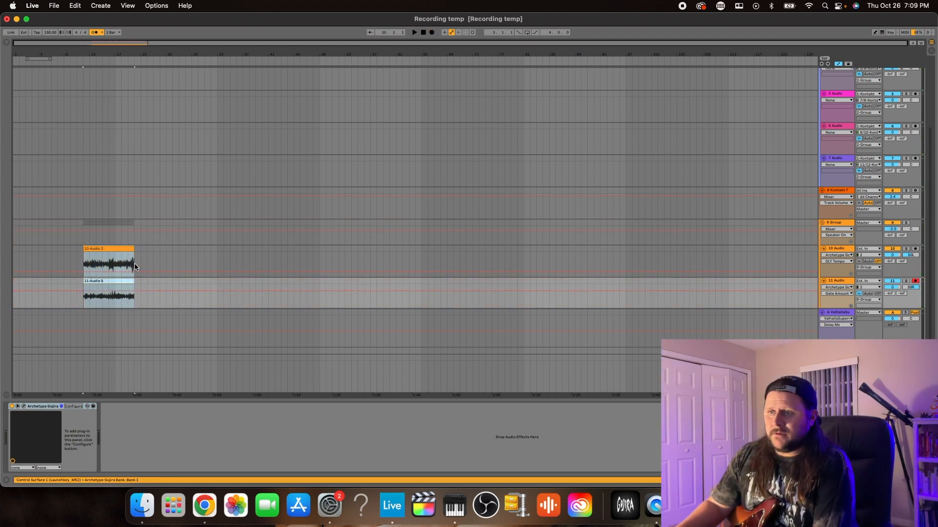
Duplicate both guitar clips and the drum clips on the 1 Kontakt track so they repeat from bar 20 to bar 28
{"action": "left_click", "coordinate": [167, 263]}
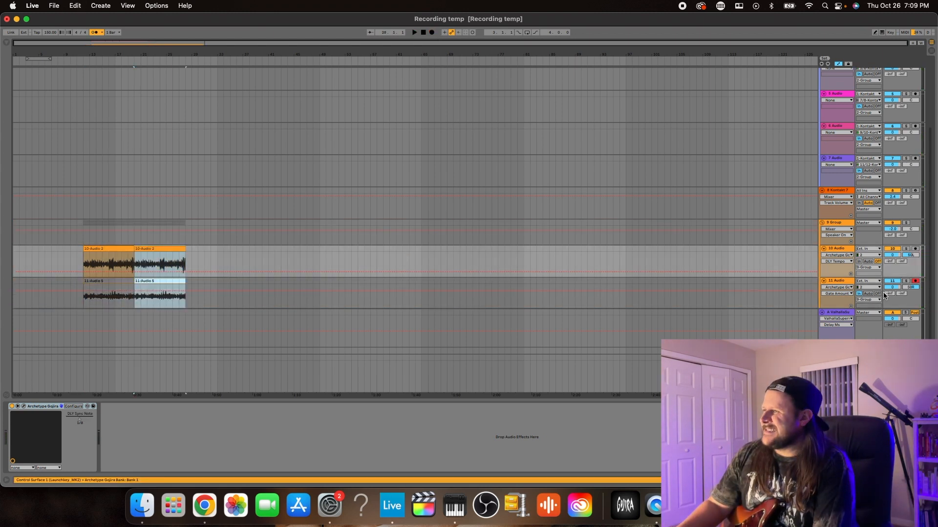
{"action": "left_click", "coordinate": [877, 294]}
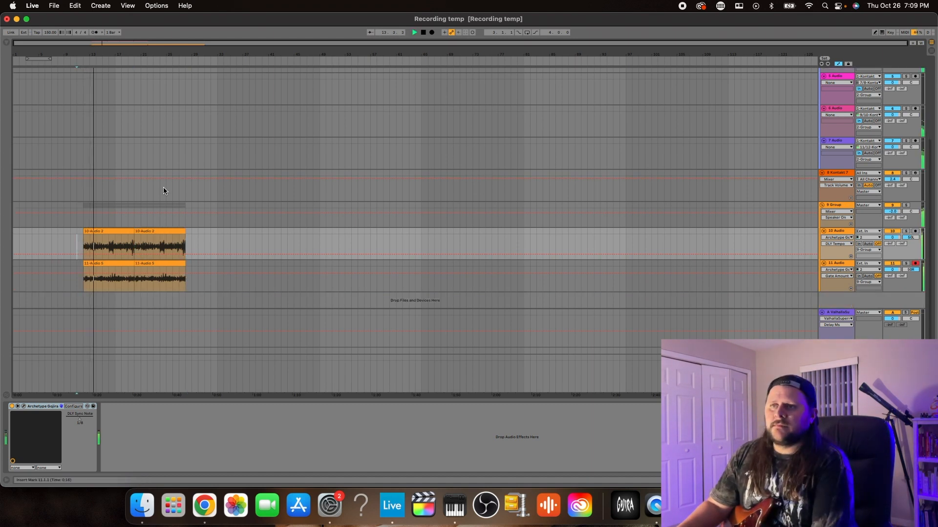
{"action": "scroll", "coordinate": [78, 142], "scroll_direction": "up", "scroll_amount": 5}
{"action": "scroll", "coordinate": [117, 115], "scroll_direction": "down", "scroll_amount": 3}
{"action": "scroll", "coordinate": [112, 104], "scroll_direction": "up", "scroll_amount": 3}
{"action": "left_click_drag", "start_coordinate": [86, 71], "coordinate": [134, 72]}
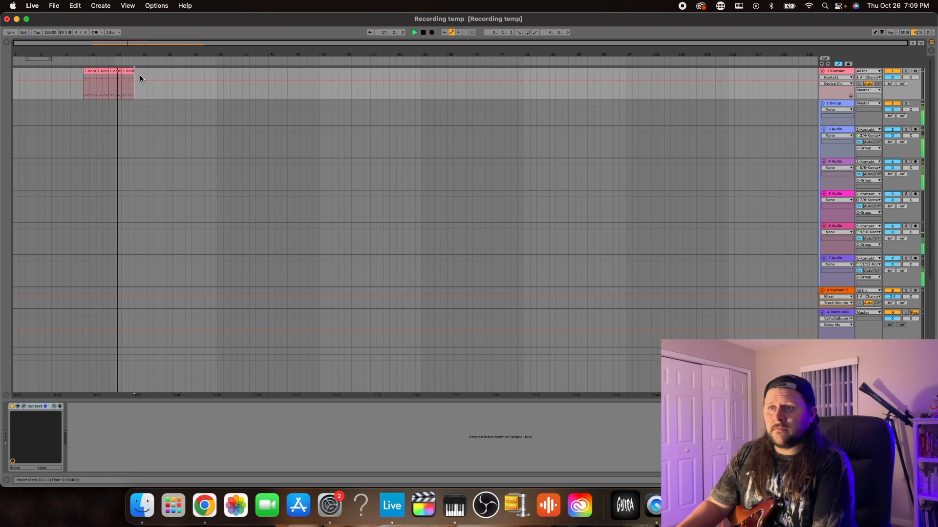
{"action": "key", "text": "super+d"}
{"action": "scroll", "coordinate": [122, 145], "scroll_direction": "down", "scroll_amount": 3}
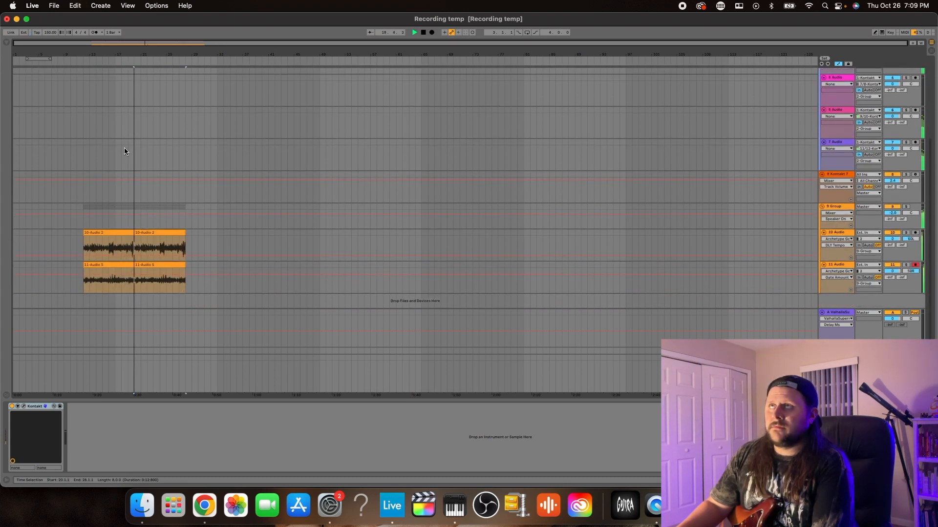
{"action": "key", "text": "space"}
Add a short C0 note at 3.3 in the first drum clip on the 1 Kontakt track and play it back
{"action": "scroll", "coordinate": [122, 146], "scroll_direction": "up", "scroll_amount": 3}
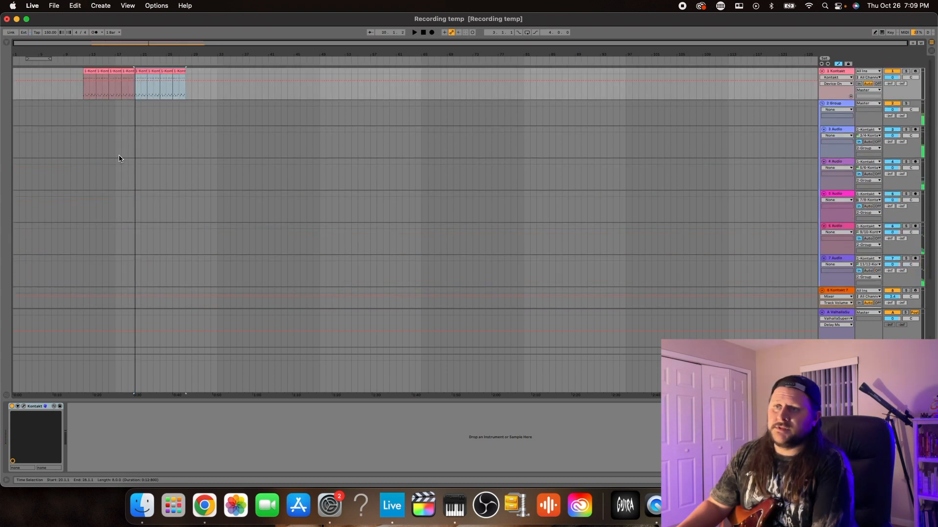
{"action": "double_click", "coordinate": [89, 70]}
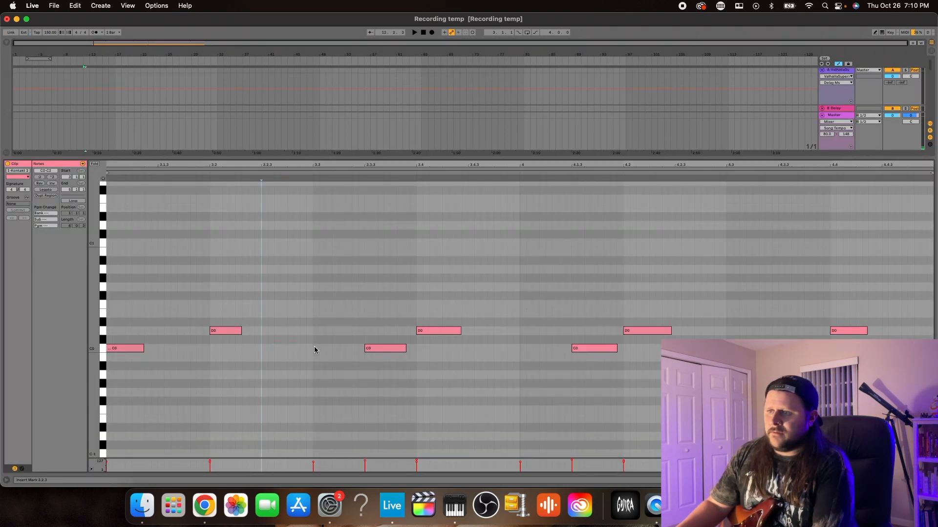
{"action": "double_click", "coordinate": [316, 348]}
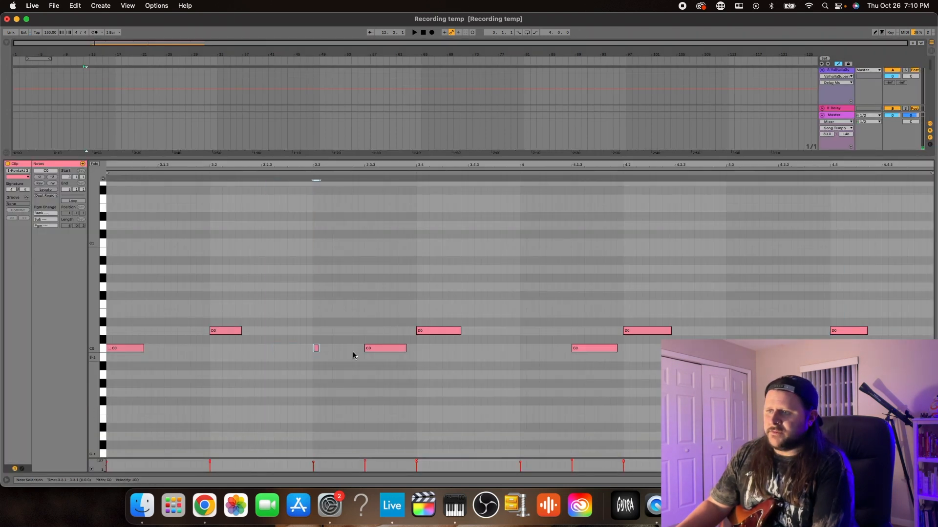
{"action": "key", "text": "space"}
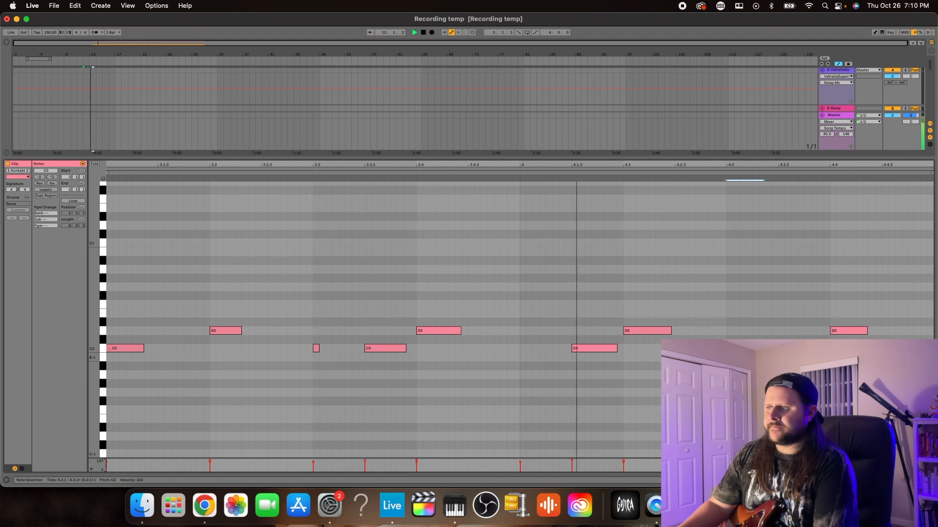
{"action": "key", "text": "space"}
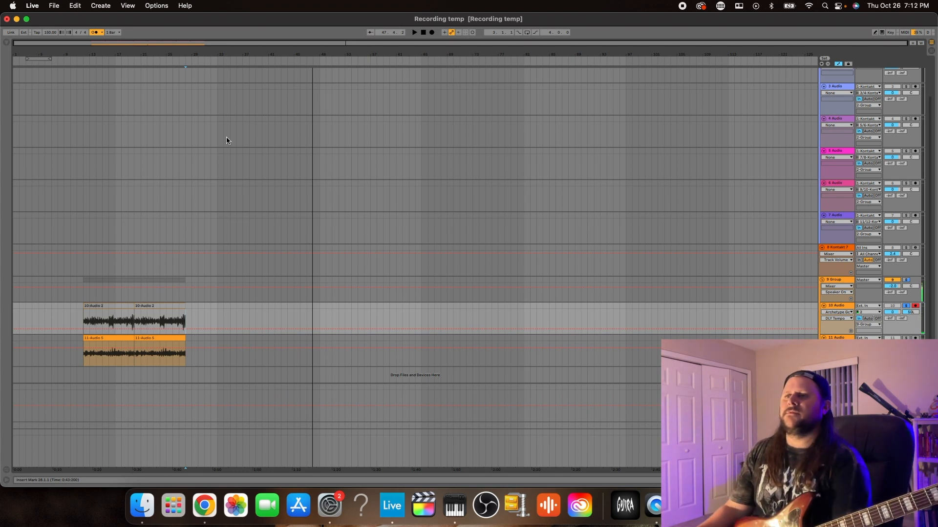
Record a guitar take on the 10 Audio track from bar 32 and place it directly behind the existing clips at bar 28
{"action": "left_click", "coordinate": [212, 320]}
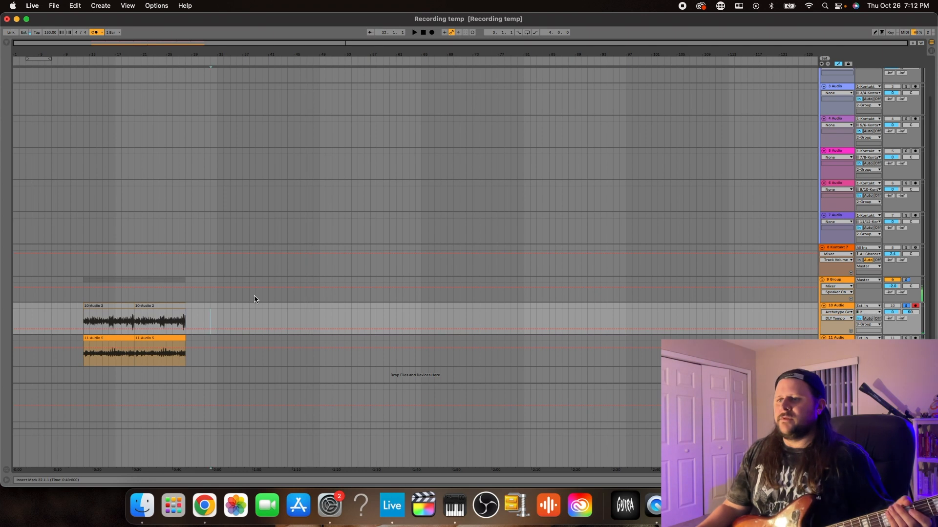
{"action": "left_click", "coordinate": [432, 32]}
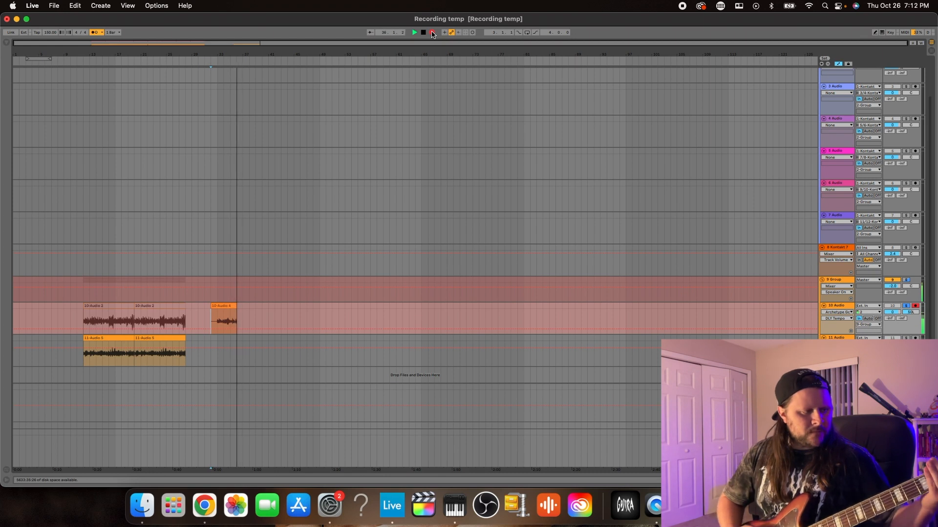
{"action": "key", "text": "space"}
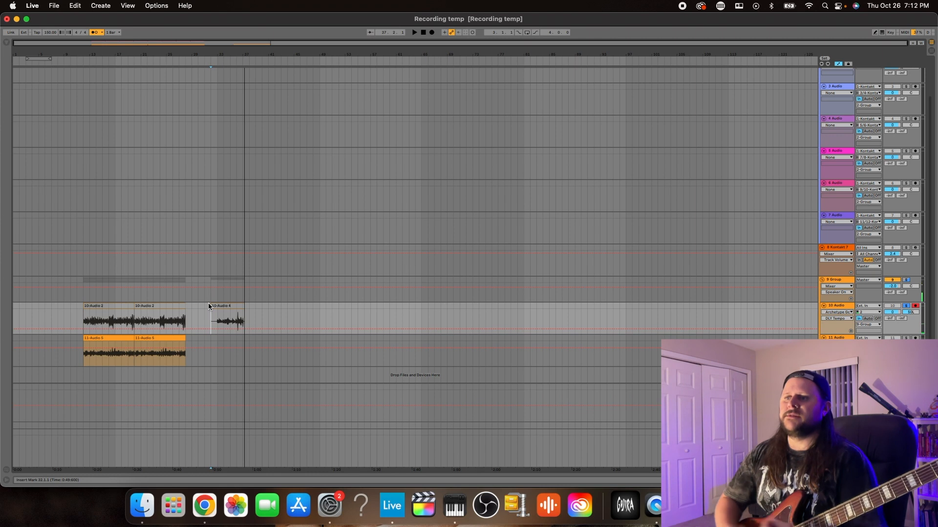
{"action": "left_click_drag", "start_coordinate": [208, 306], "coordinate": [193, 311]}
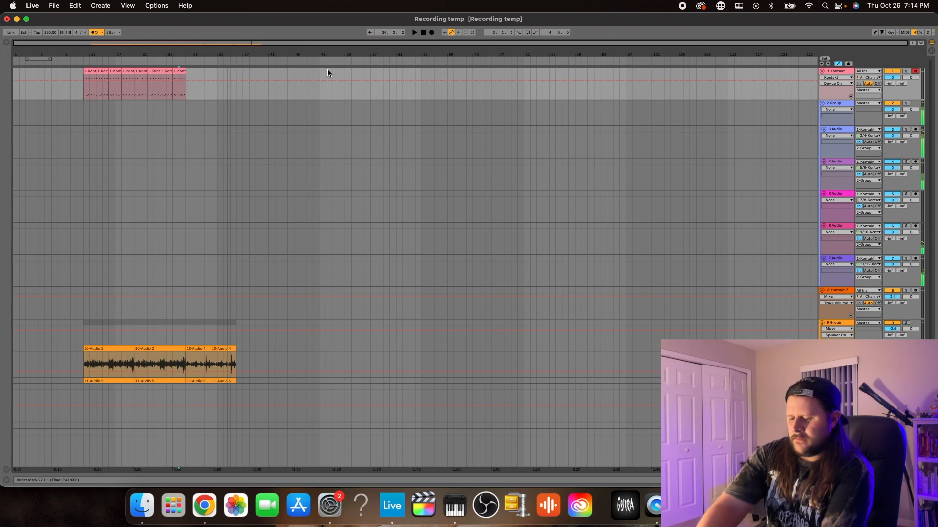
Record a new drum clip on the 1 Kontakt track over bars 28 to 32 and repeat it up to bar 36
{"action": "key", "text": "F9"}
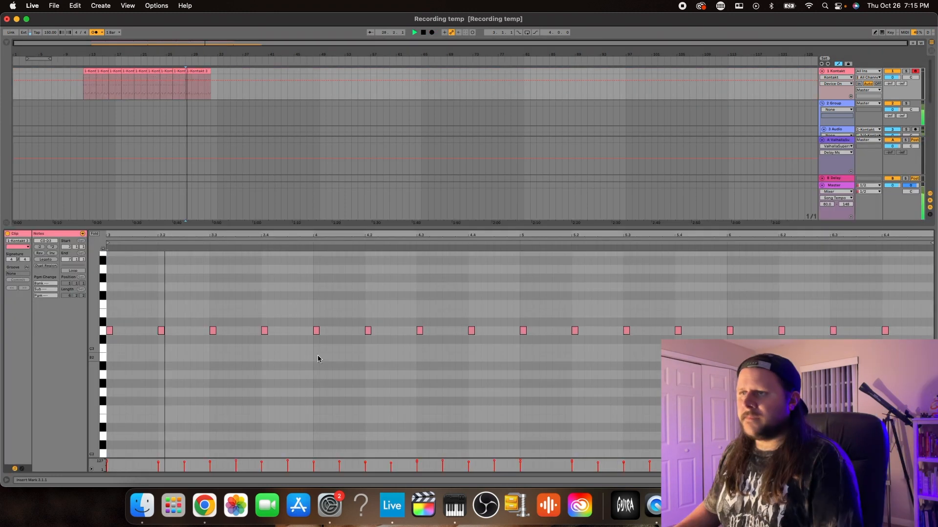
{"action": "left_click_drag", "start_coordinate": [384, 228], "coordinate": [412, 467]}
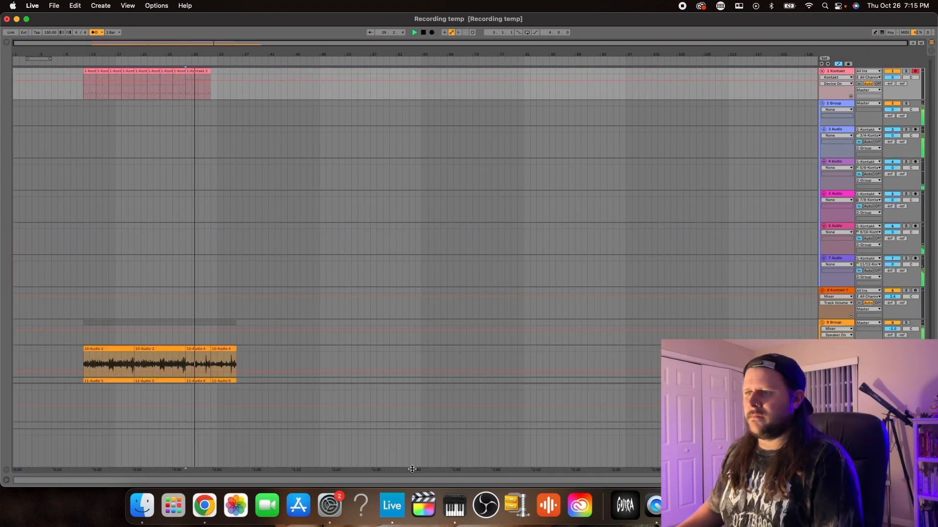
{"action": "scroll", "coordinate": [306, 259], "scroll_direction": "down", "scroll_amount": 4}
{"action": "scroll", "coordinate": [306, 260], "scroll_direction": "down", "scroll_amount": 2}
{"action": "left_click_drag", "start_coordinate": [417, 400], "coordinate": [417, 477]}
{"action": "scroll", "coordinate": [282, 275], "scroll_direction": "up", "scroll_amount": 2}
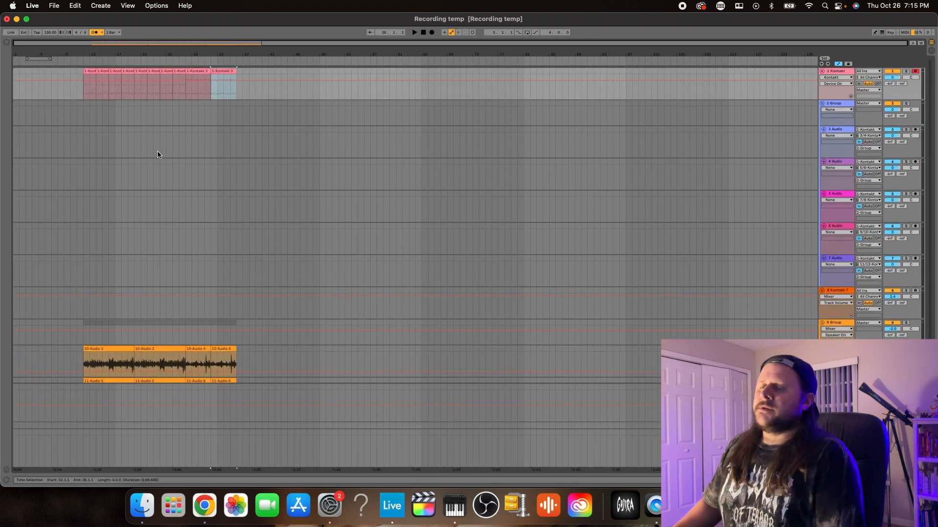
Play the song from bars 12 and 28 and mark these positions with locators named Verse and Pre Chorus
{"action": "left_click", "coordinate": [83, 103]}
{"action": "key", "text": "space"}
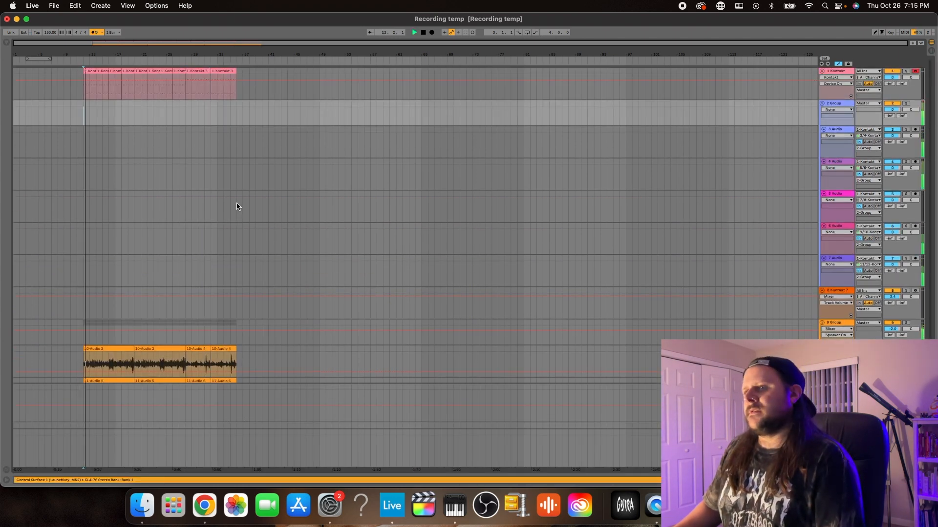
{"action": "key", "text": "space"}
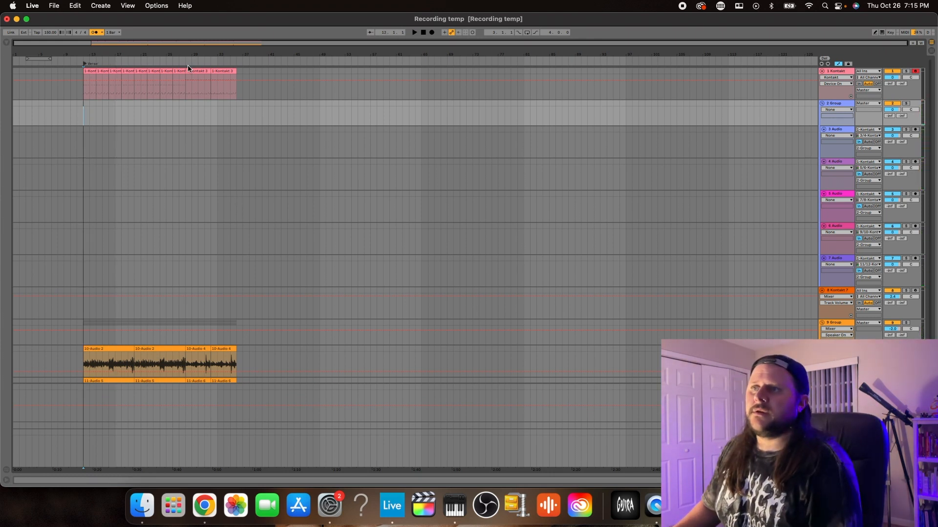
{"action": "left_click", "coordinate": [185, 100]}
{"action": "key", "text": "space"}
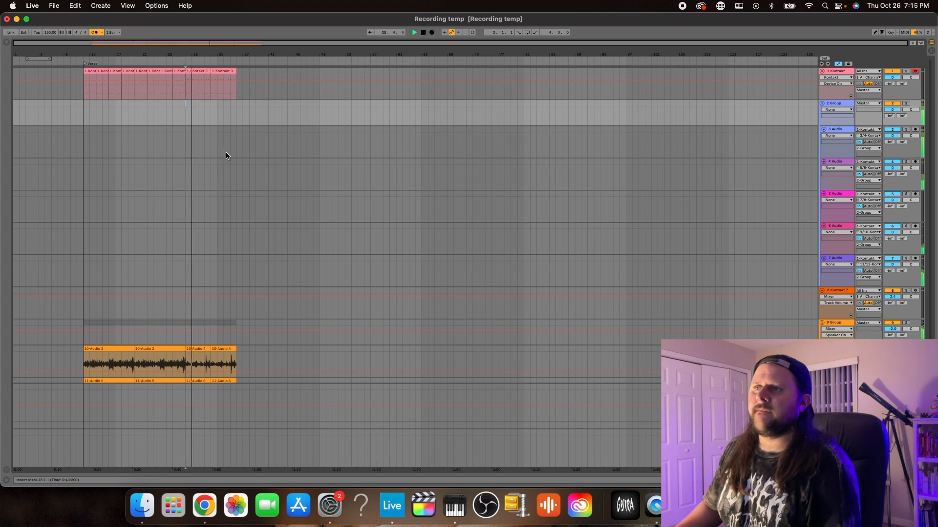
{"action": "key", "text": "space"}
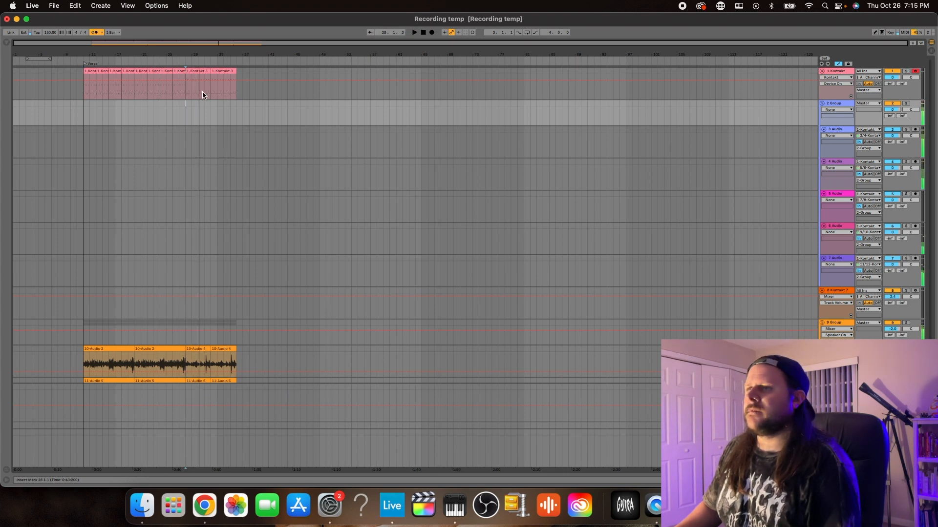
{"action": "right_click", "coordinate": [186, 64]}
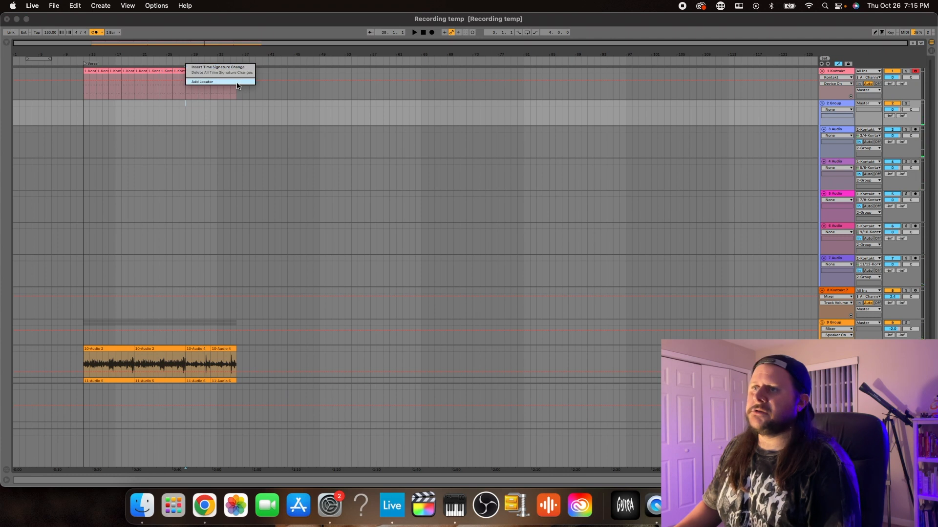
{"action": "left_click", "coordinate": [225, 82]}
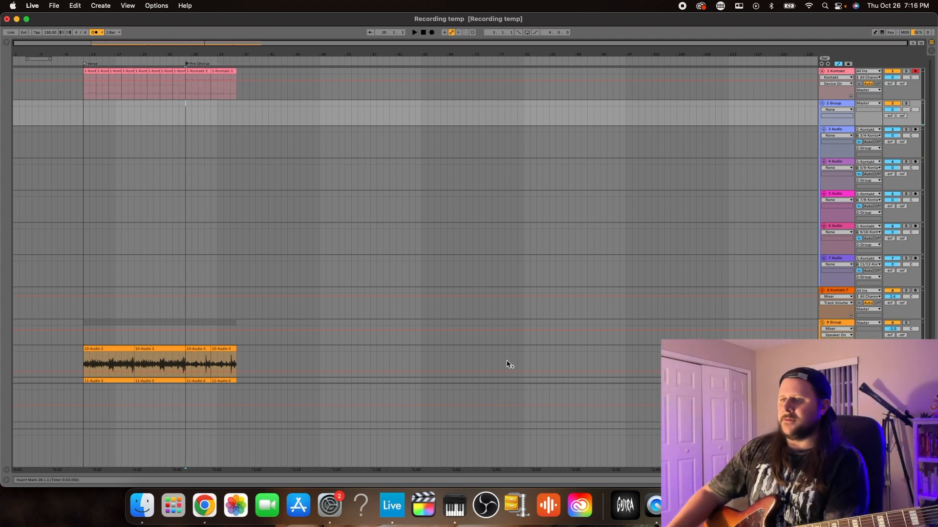
Record a guitar take on the 10 Audio track and double it on the 11 Audio track, fitting both to bars 36 to 40
{"action": "scroll", "coordinate": [381, 337], "scroll_direction": "down", "scroll_amount": 2}
{"action": "left_click", "coordinate": [299, 322]}
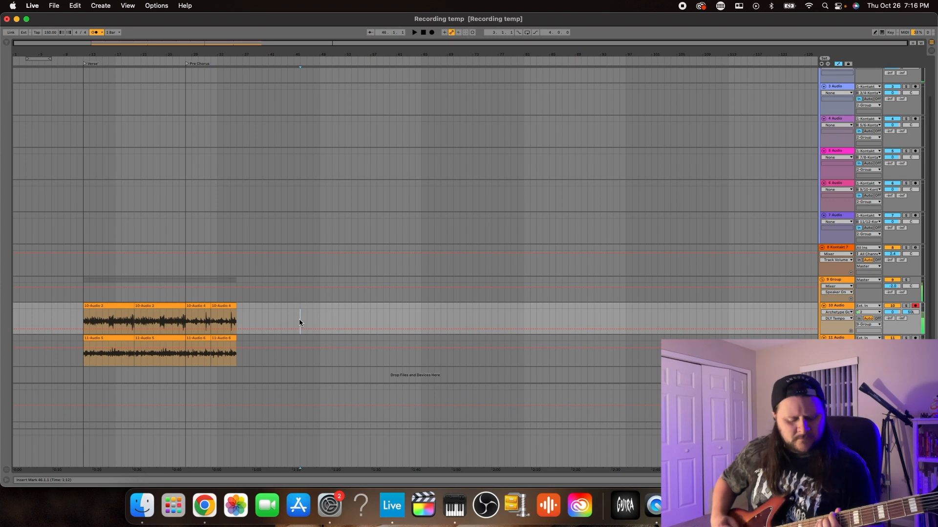
{"action": "left_click", "coordinate": [432, 33]}
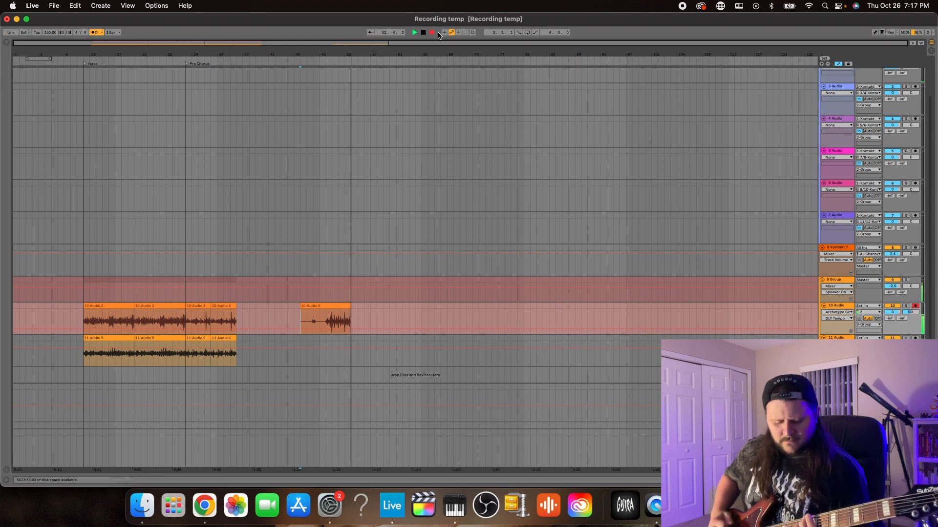
{"action": "key", "text": "space"}
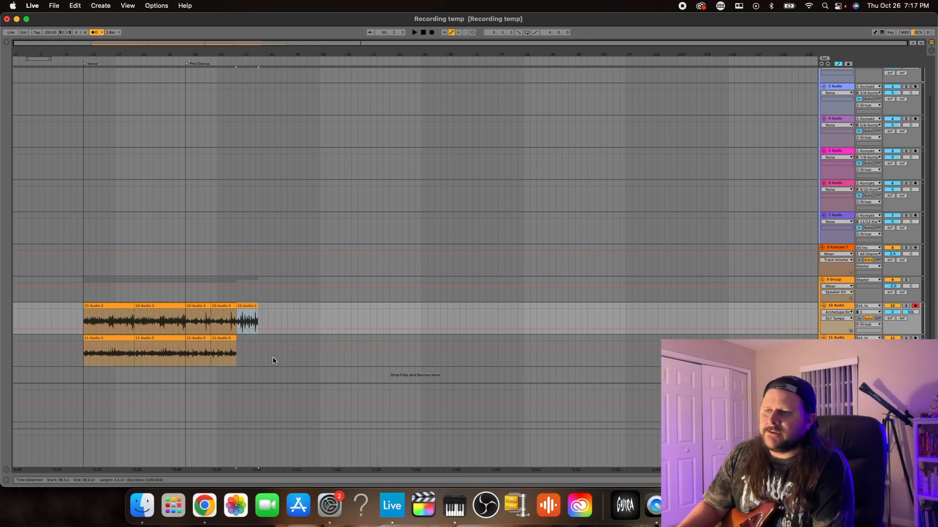
{"action": "left_click", "coordinate": [273, 361]}
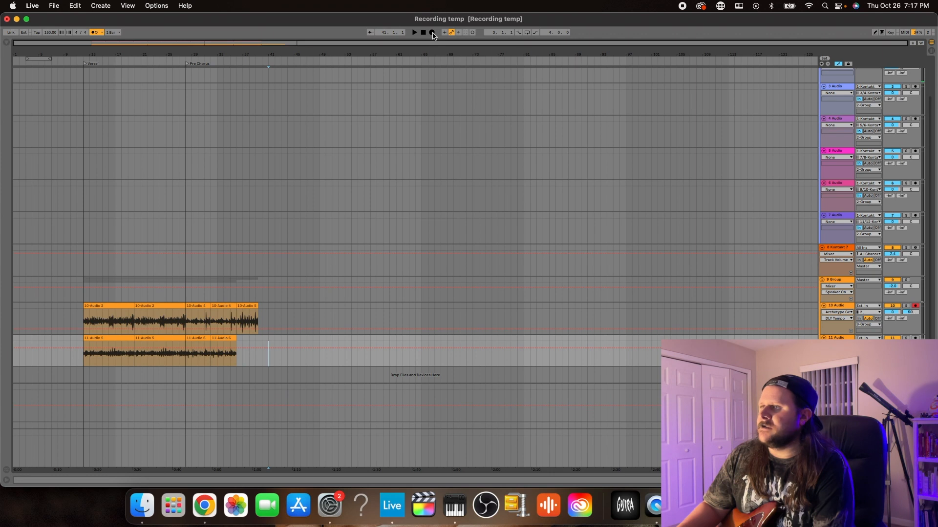
{"action": "left_click", "coordinate": [432, 32]}
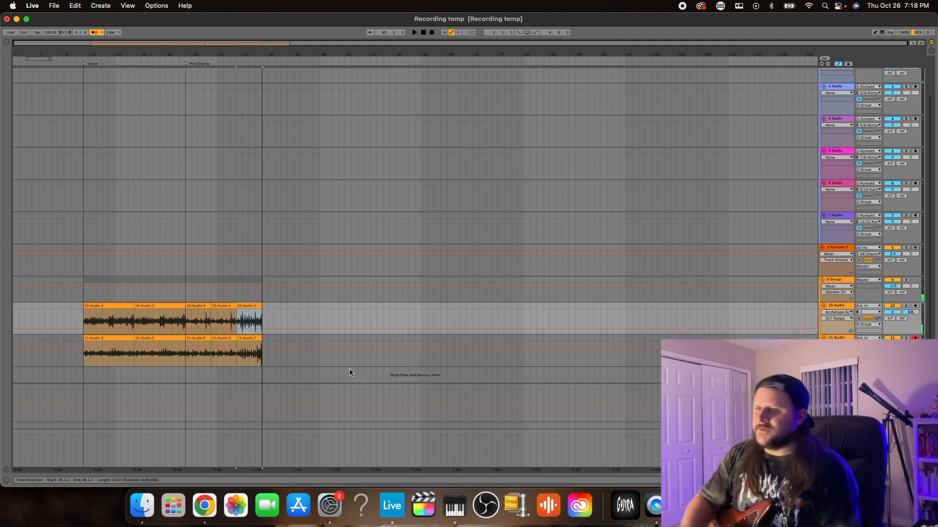
Add a locator named Chrus at bar 36, where the newest guitar clips start
{"action": "right_click", "coordinate": [236, 66]}
{"action": "left_click", "coordinate": [274, 85]}
{"action": "type", "text": "Chrus"}
{"action": "key", "text": "Return"}
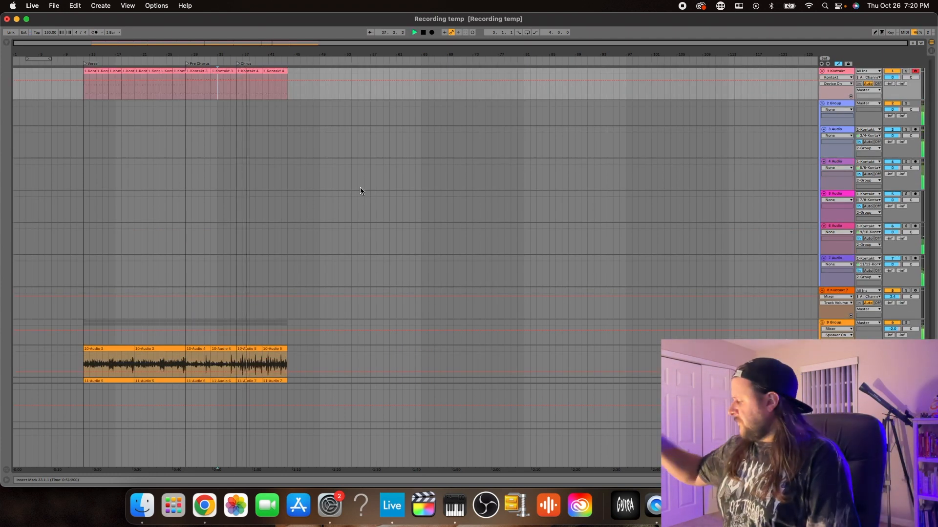
Add D0 notes at 2.2, 2.4 and 3.2 to the drum clip at bar 36 while it plays, and close its note editor
{"action": "key", "text": "space"}
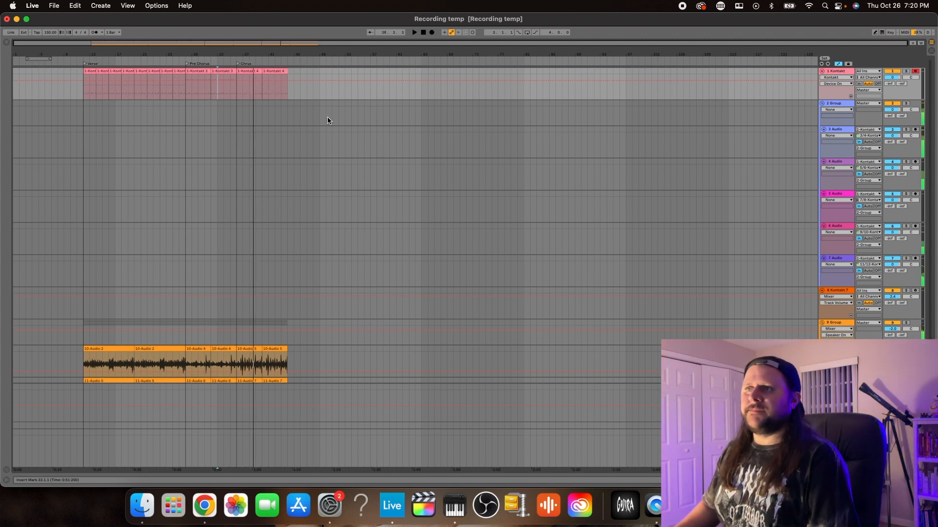
{"action": "double_click", "coordinate": [240, 74]}
{"action": "key", "text": "space"}
{"action": "left_click", "coordinate": [369, 226]}
{"action": "double_click", "coordinate": [471, 225]}
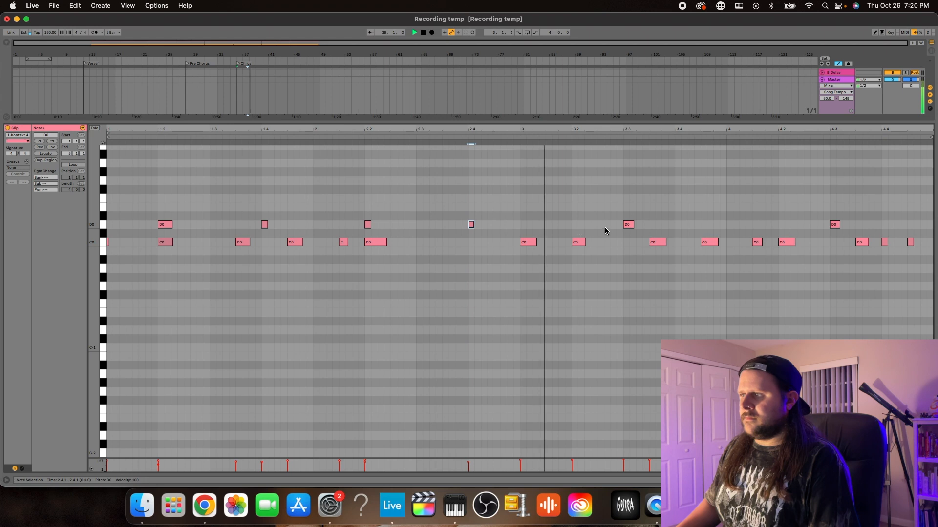
{"action": "double_click", "coordinate": [578, 225]}
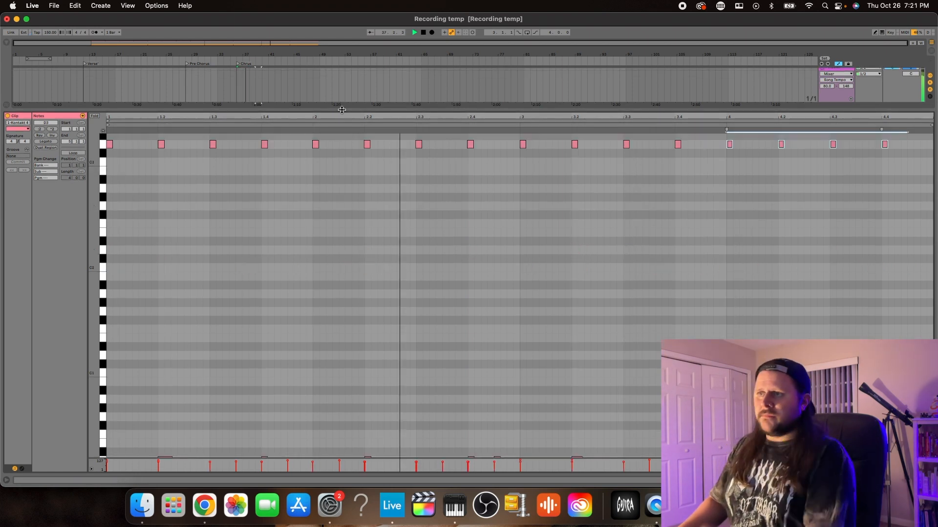
{"action": "left_click_drag", "start_coordinate": [341, 109], "coordinate": [349, 438]}
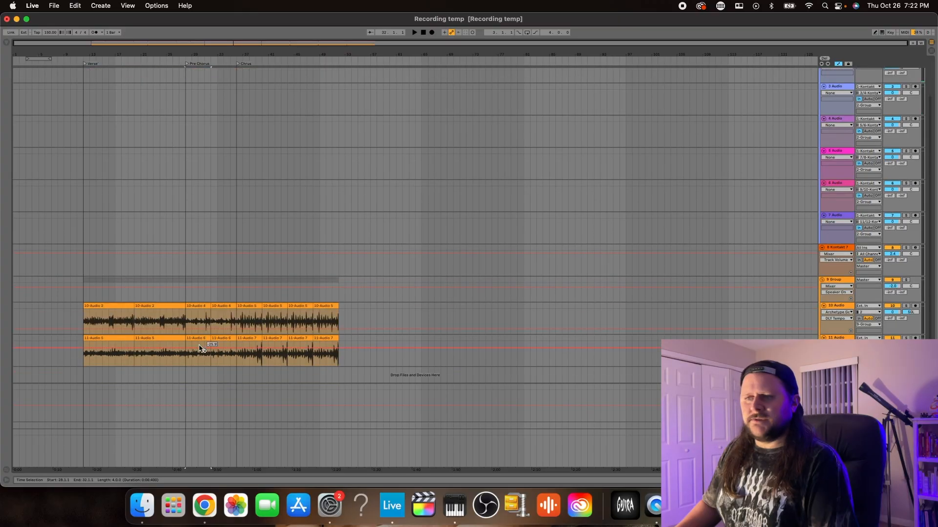
Copy the pre-chorus drums and guitars of one four-bar section behind the chorus at bar 52 and play the transition from bar 49
{"action": "left_click", "coordinate": [202, 339], "text": "shift"}
{"action": "key", "text": "super+c"}
{"action": "scroll", "coordinate": [328, 311], "scroll_direction": "up", "scroll_amount": 3}
{"action": "key", "text": "super+d"}
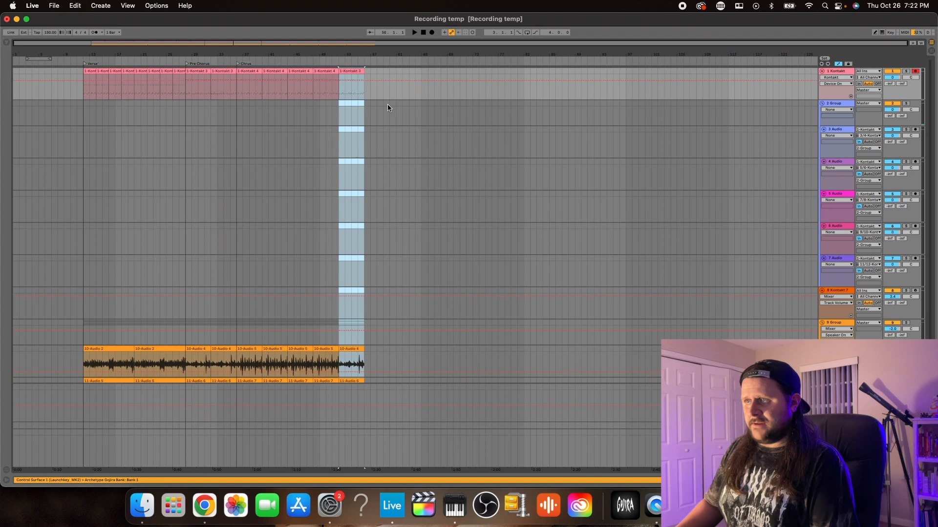
{"action": "key", "text": "space"}
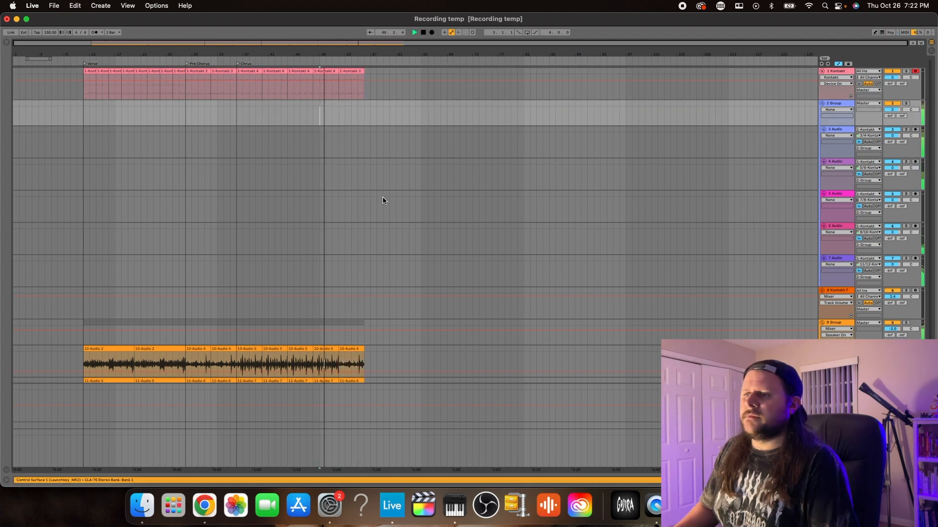
{"action": "scroll", "coordinate": [382, 197], "scroll_direction": "down", "scroll_amount": 3}
{"action": "scroll", "coordinate": [383, 198], "scroll_direction": "up", "scroll_amount": 3}
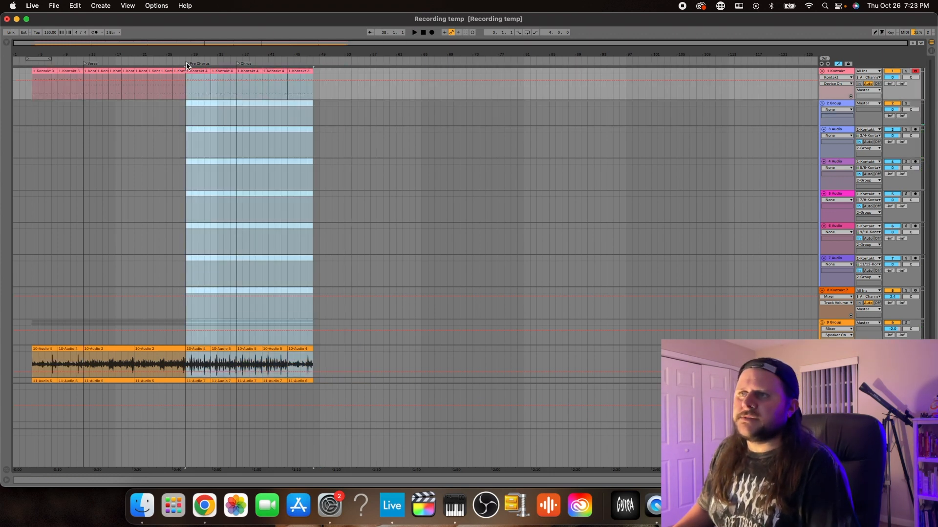
Delete the pre-chorus locator and move the chorus locator back to bar 28 in its place
{"action": "left_click", "coordinate": [186, 63]}
{"action": "key", "text": "Delete"}
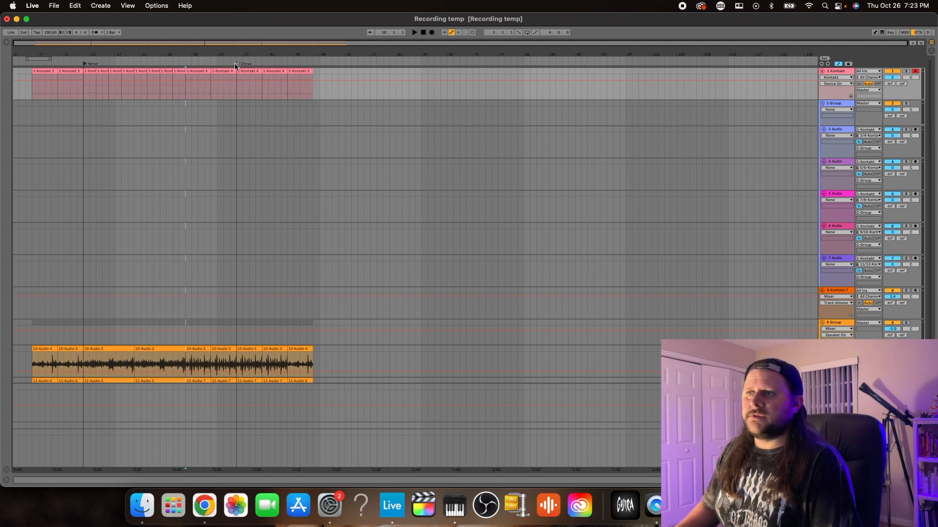
{"action": "left_click_drag", "start_coordinate": [238, 65], "coordinate": [186, 64]}
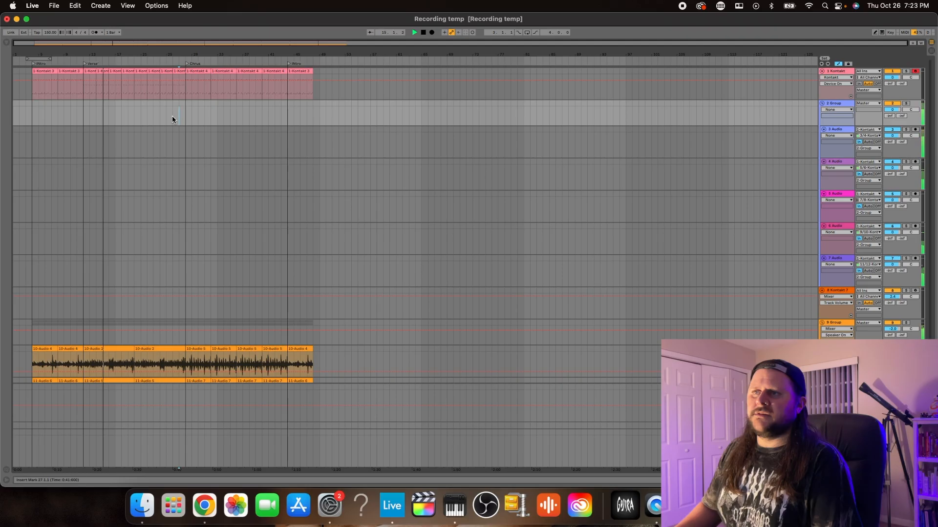
Play the verse-to-chorus transition from bar 26, and check the countdown timer in Chrome before returning to Live
{"action": "left_click", "coordinate": [172, 118]}
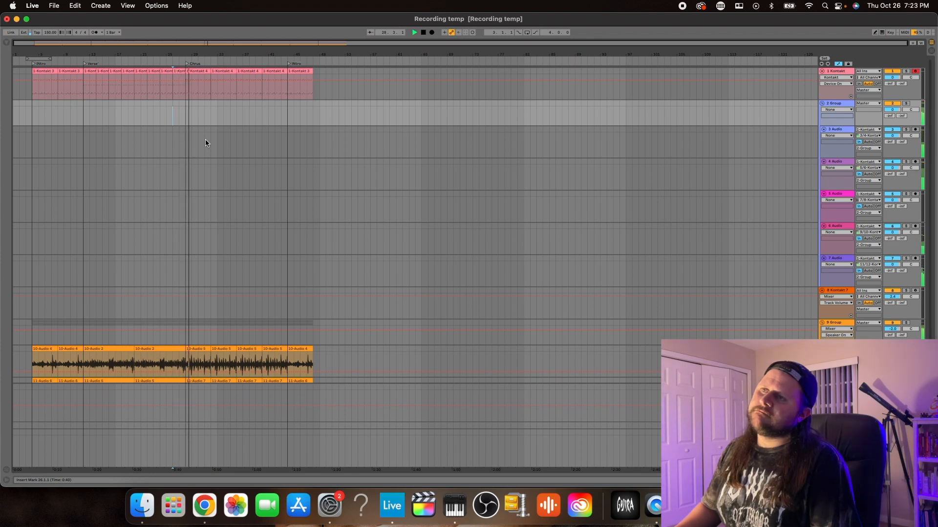
{"action": "key", "text": "space"}
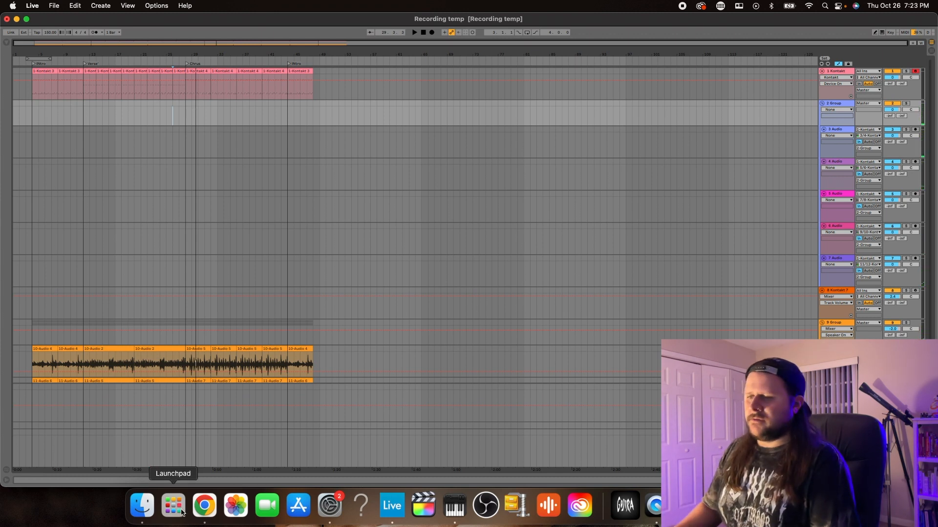
{"action": "left_click", "coordinate": [212, 518]}
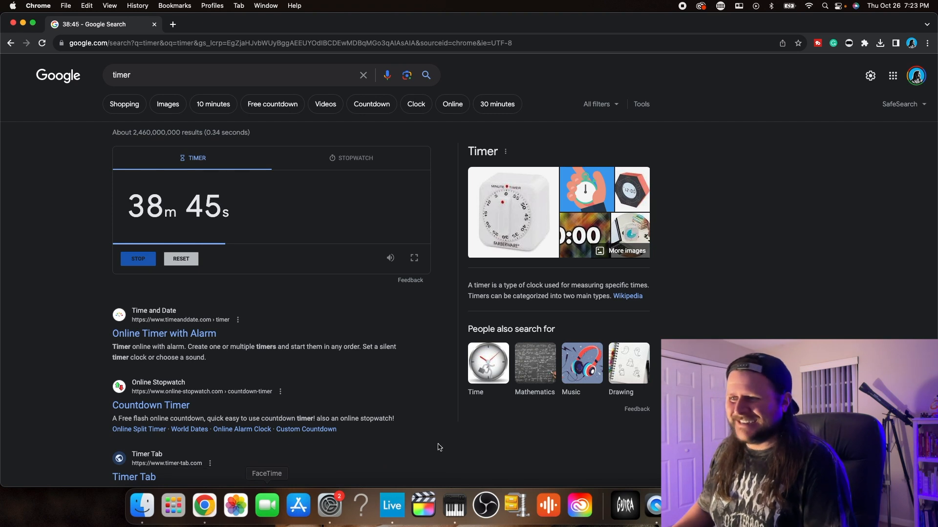
{"action": "left_click", "coordinate": [392, 506]}
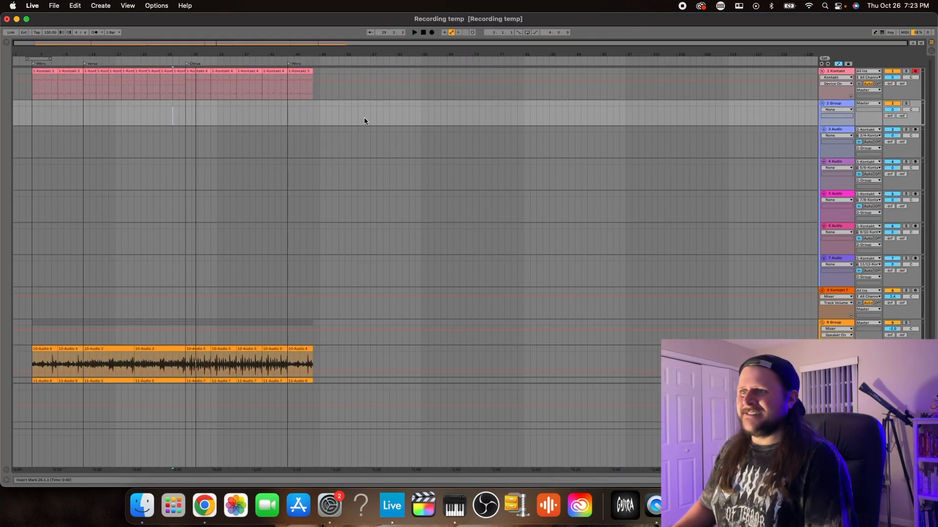
Copy eight bars of the verse and the 16-bar chorus, drums and guitars, behind the second intro at bar 48, with locators Verse and Chorus
{"action": "left_click", "coordinate": [88, 71]}
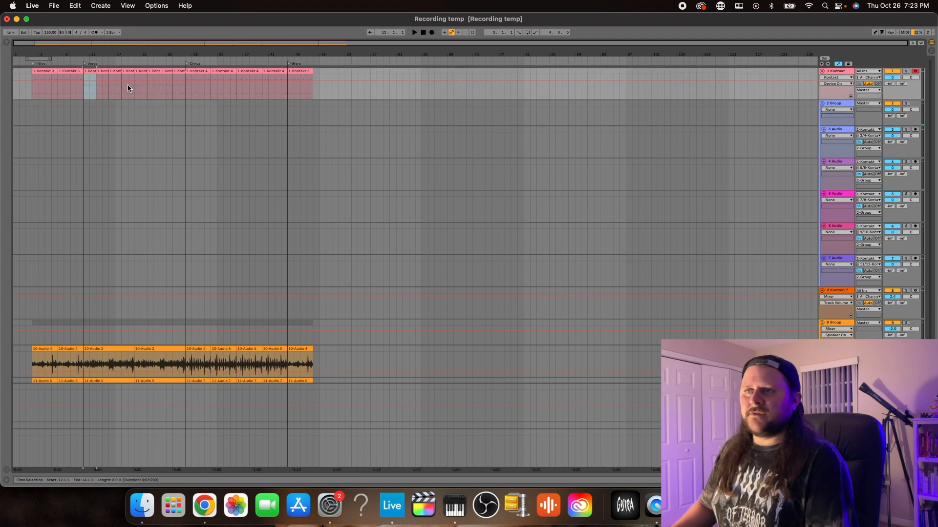
{"action": "scroll", "coordinate": [123, 346], "scroll_direction": "down", "scroll_amount": 3}
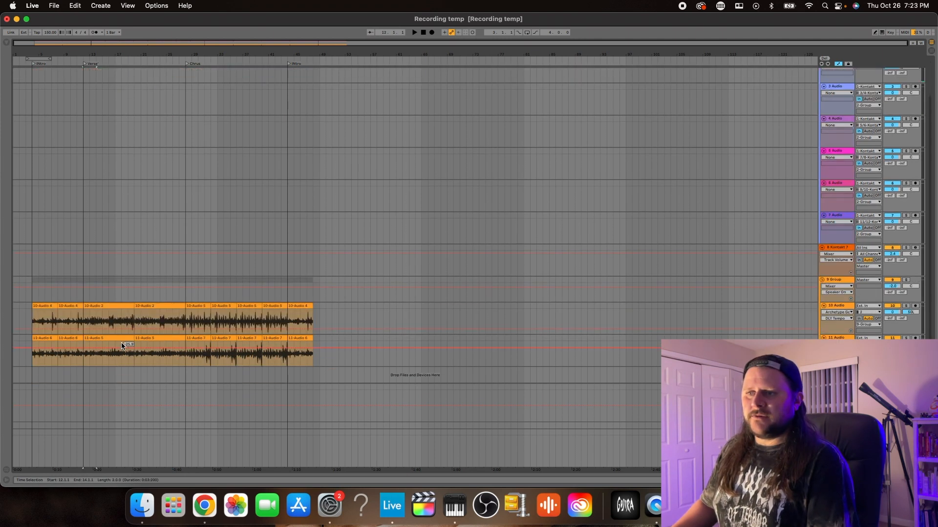
{"action": "left_click", "coordinate": [122, 346]}
{"action": "scroll", "coordinate": [80, 196], "scroll_direction": "up", "scroll_amount": 3}
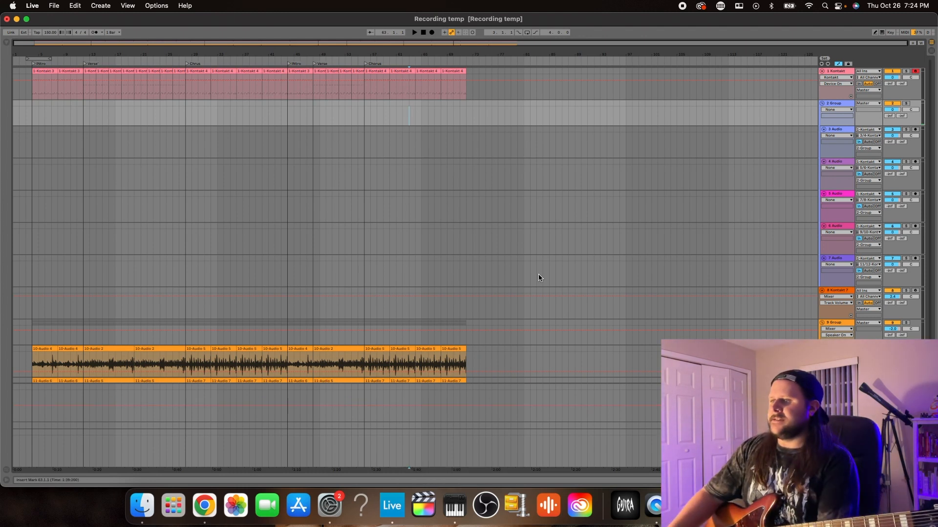
Duplicate the 11 Audio guitar track to get an additional track for the clean guitar
{"action": "scroll", "coordinate": [709, 317], "scroll_direction": "down", "scroll_amount": 2}
{"action": "left_click", "coordinate": [836, 340]}
{"action": "key", "text": "super+d"}
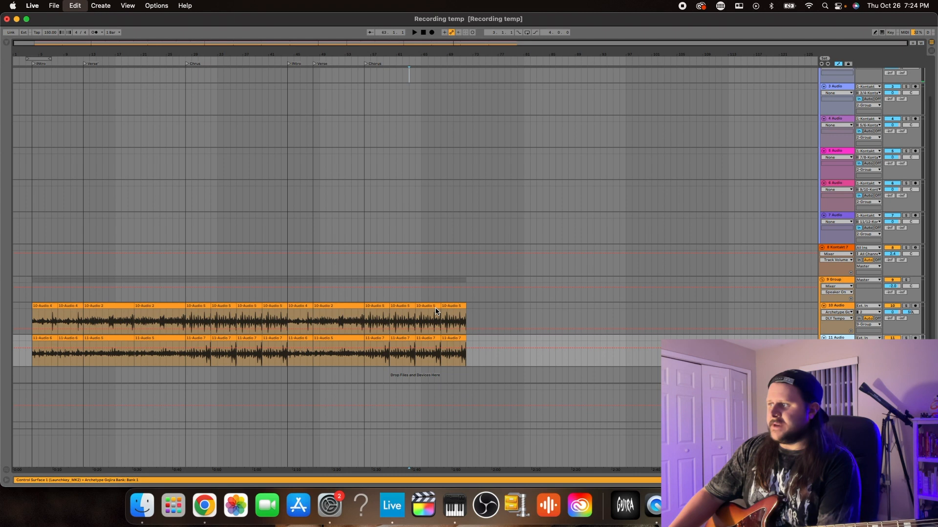
Load the Wistful Clean preset in Archetype Gojira on the 12 Audio track and switch on the OD pedal
{"action": "left_click", "coordinate": [390, 118]}
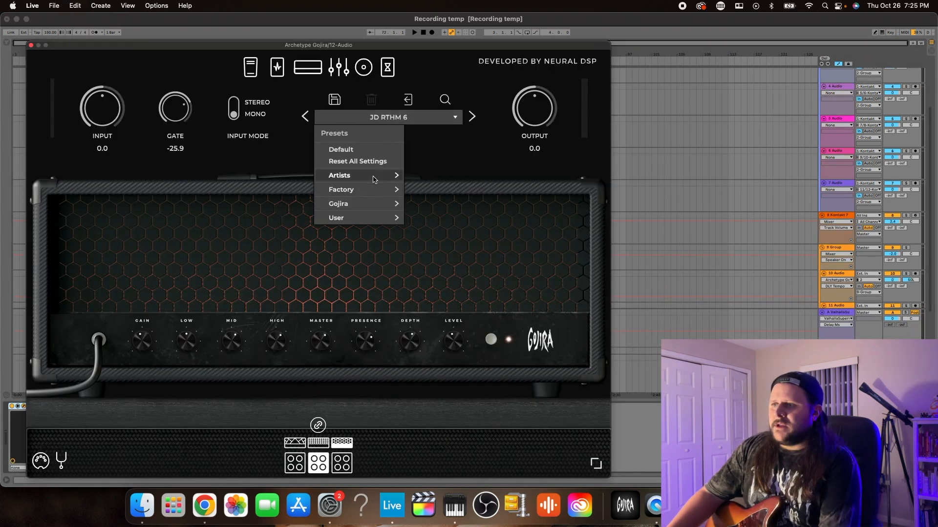
{"action": "mouse_move", "coordinate": [374, 179]}
{"action": "mouse_move", "coordinate": [374, 206]}
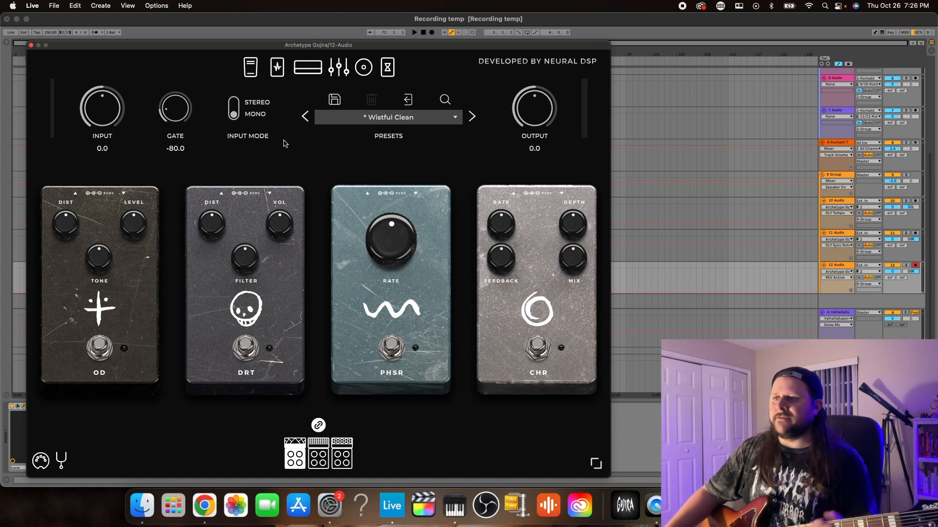
{"action": "left_click", "coordinate": [95, 350]}
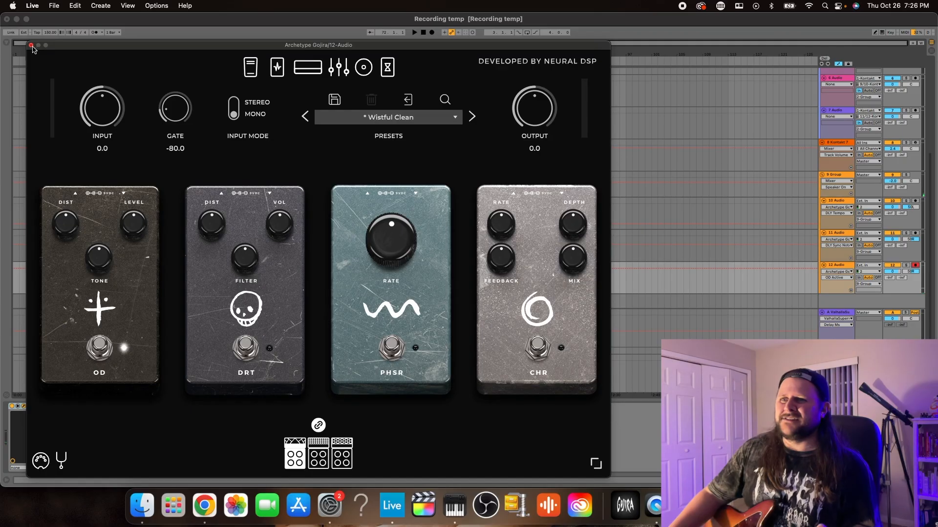
{"action": "left_click", "coordinate": [31, 45]}
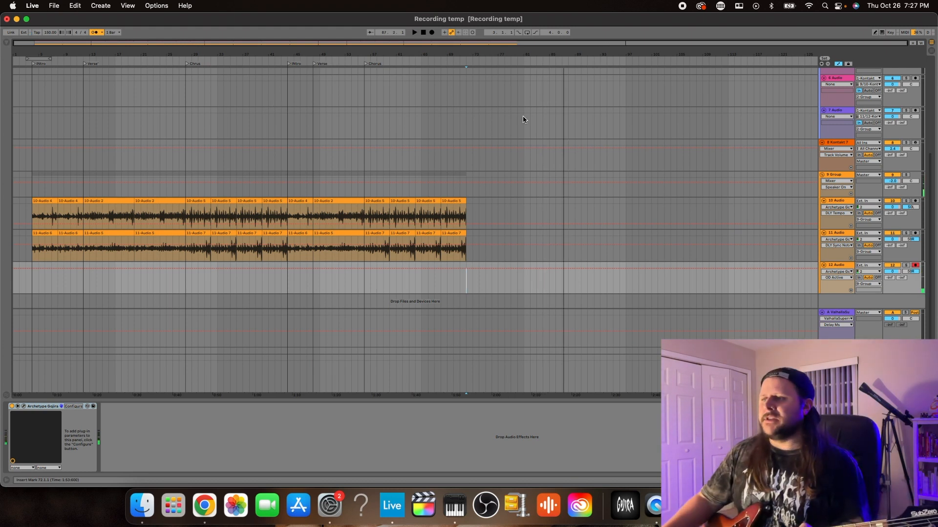
Record a clean guitar take on the 12 Audio track and fit it to bars 72 to 80 behind the second chorus
{"action": "left_click", "coordinate": [432, 32]}
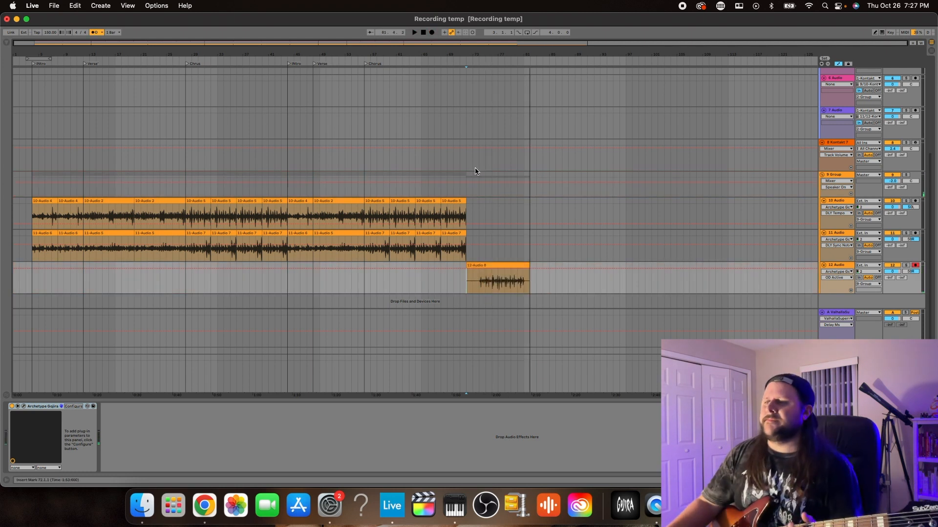
{"action": "left_click_drag", "start_coordinate": [468, 265], "coordinate": [479, 265]}
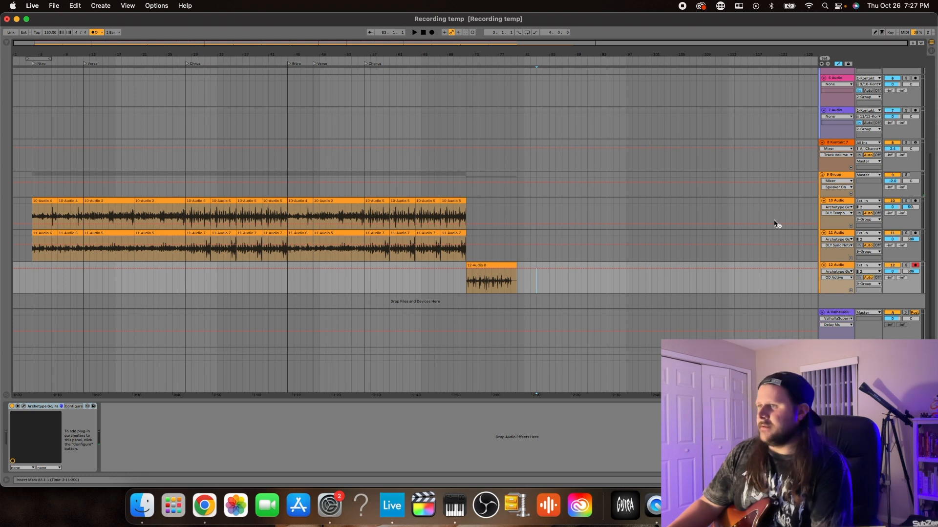
{"action": "left_click", "coordinate": [459, 240]}
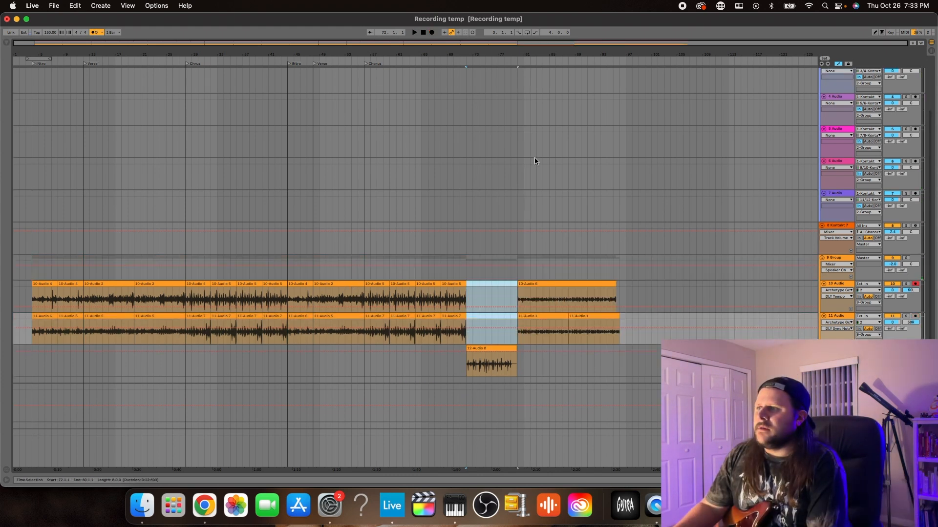
Add a locator named Call out at bar 72, where the clean guitar section starts
{"action": "scroll", "coordinate": [498, 142], "scroll_direction": "up", "scroll_amount": 4}
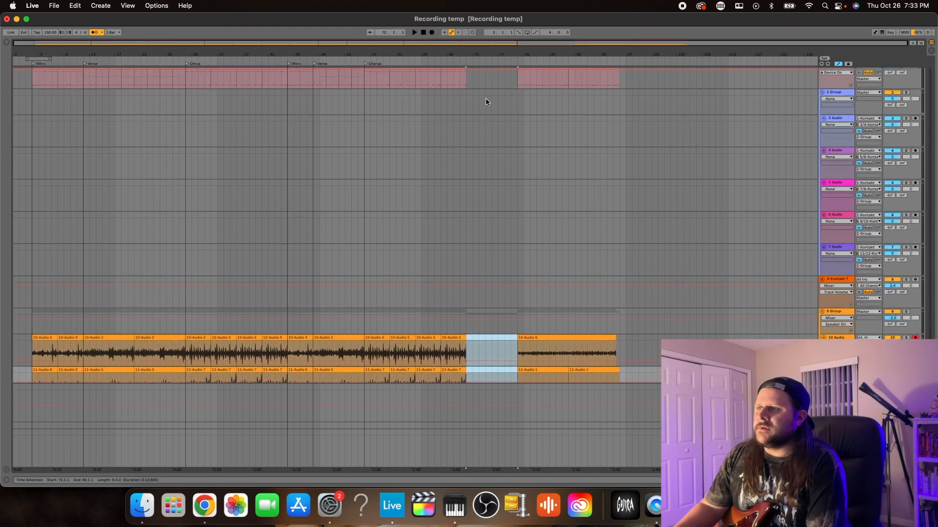
{"action": "right_click", "coordinate": [468, 66]}
{"action": "left_click", "coordinate": [515, 83]}
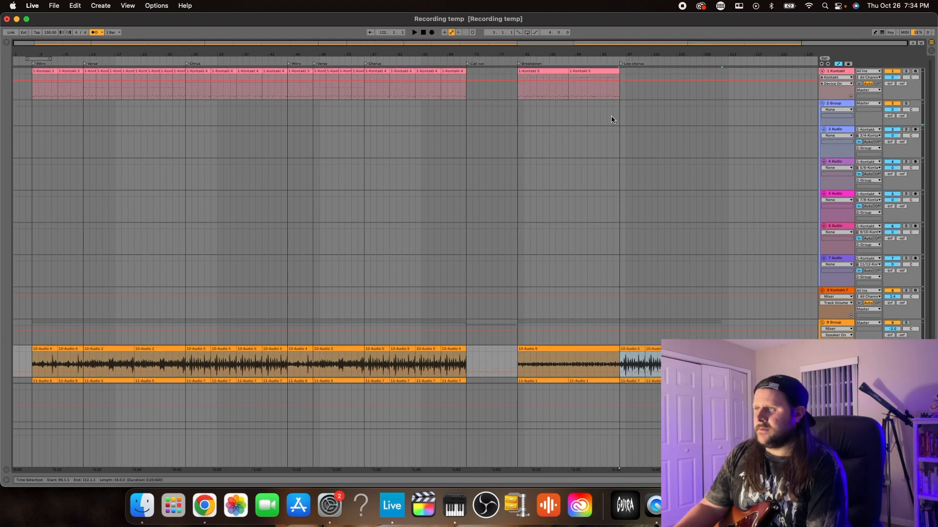
Play the breakdown's ending from bar 95 and duplicate the four-bar outro drums and guitars to bar 132
{"action": "left_click", "coordinate": [611, 116]}
{"action": "key", "text": "space"}
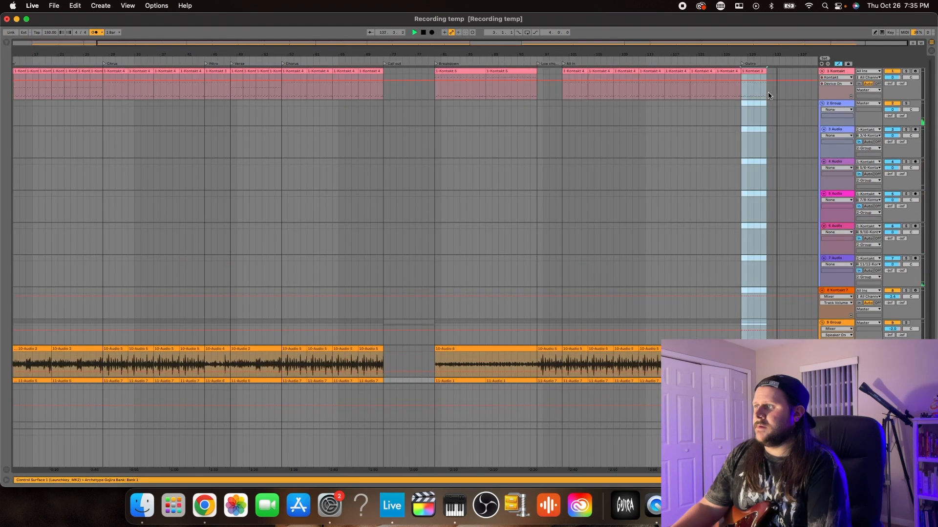
{"action": "key", "text": "super+d"}
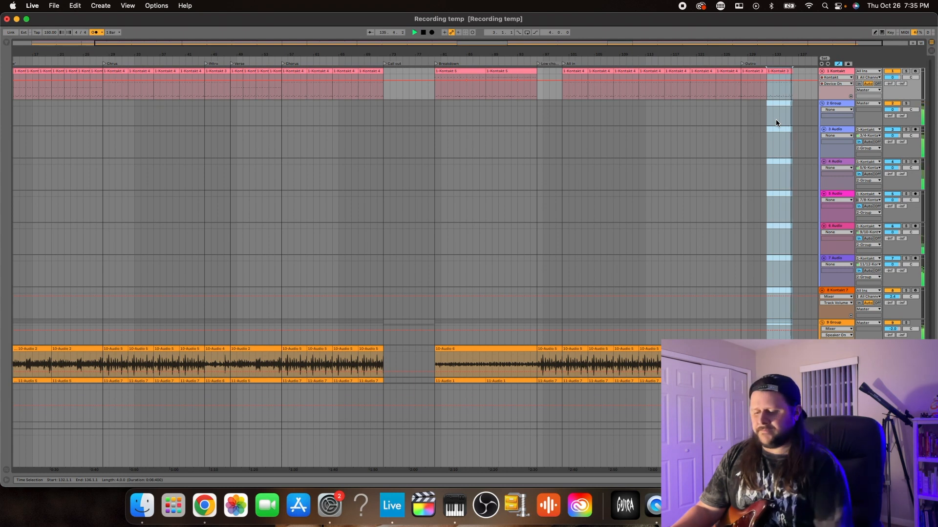
{"action": "key", "text": "space"}
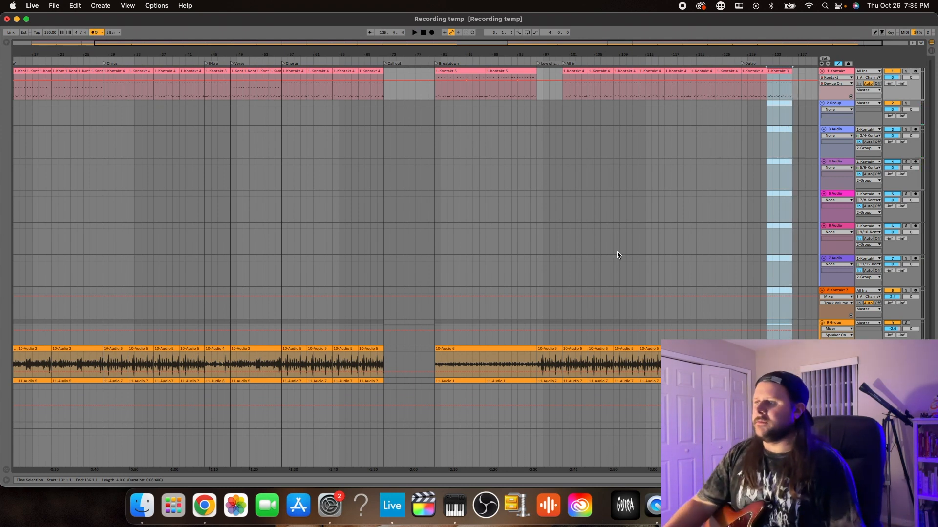
Duplicate the 11 Audio guitar track for the lead part and clear the copied clips from bar 4 to bar 136
{"action": "scroll", "coordinate": [617, 255], "scroll_direction": "down", "scroll_amount": 3}
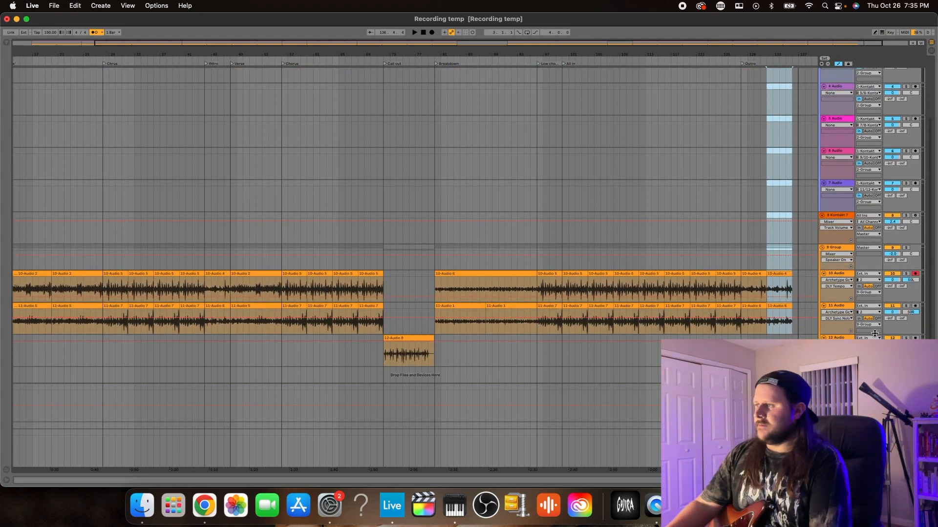
{"action": "left_click", "coordinate": [837, 308]}
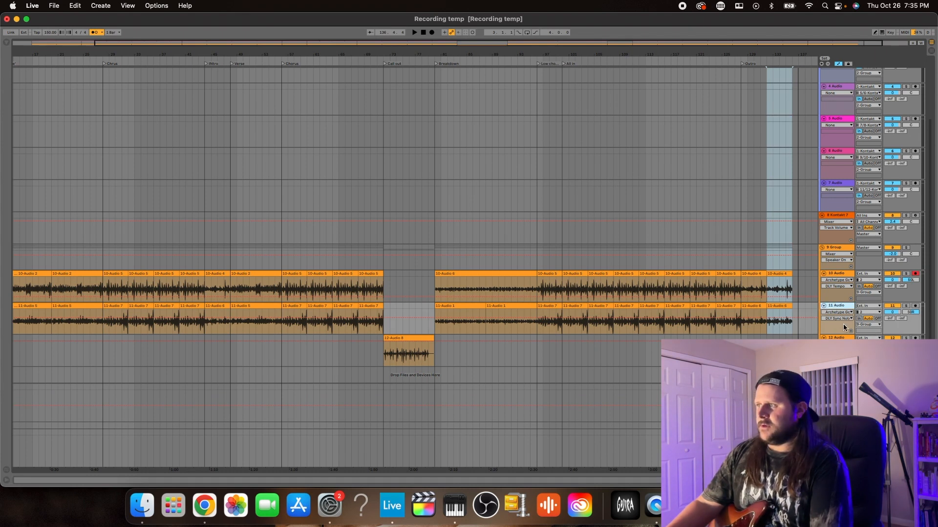
{"action": "key", "text": "super+t"}
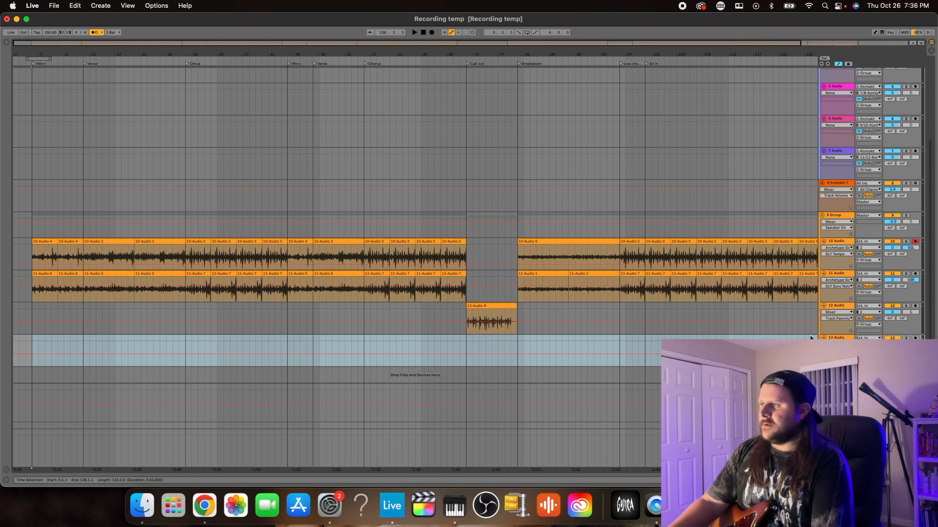
{"action": "key", "text": "super+z"}
Load the Rich Lead preset from the Lee Mckinney - Born Of Osiris artist presets in Archetype Gojira on the 13 Audio track
{"action": "left_click", "coordinate": [24, 407]}
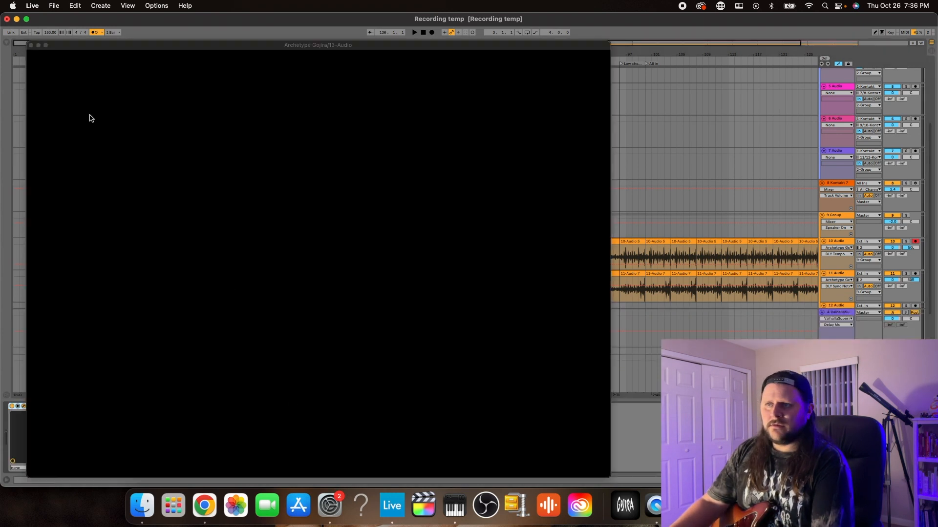
{"action": "left_click", "coordinate": [426, 120]}
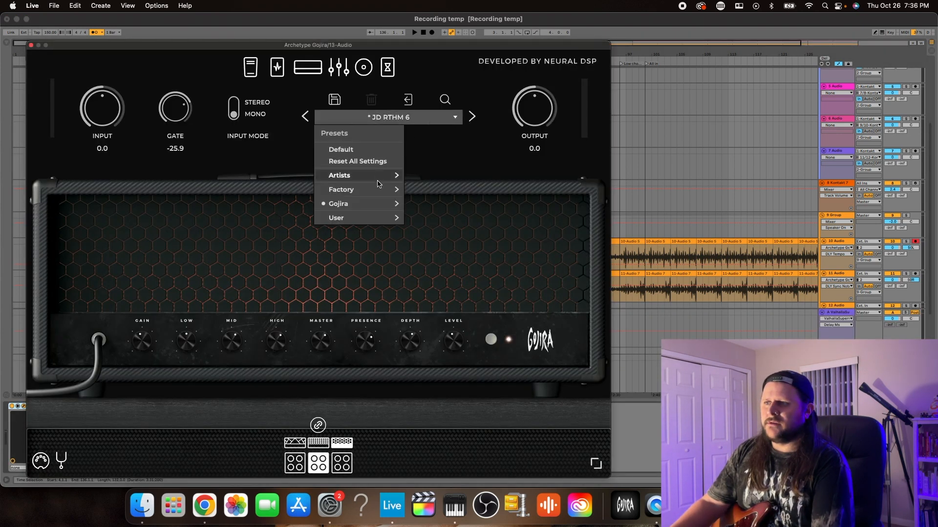
{"action": "mouse_move", "coordinate": [394, 177]}
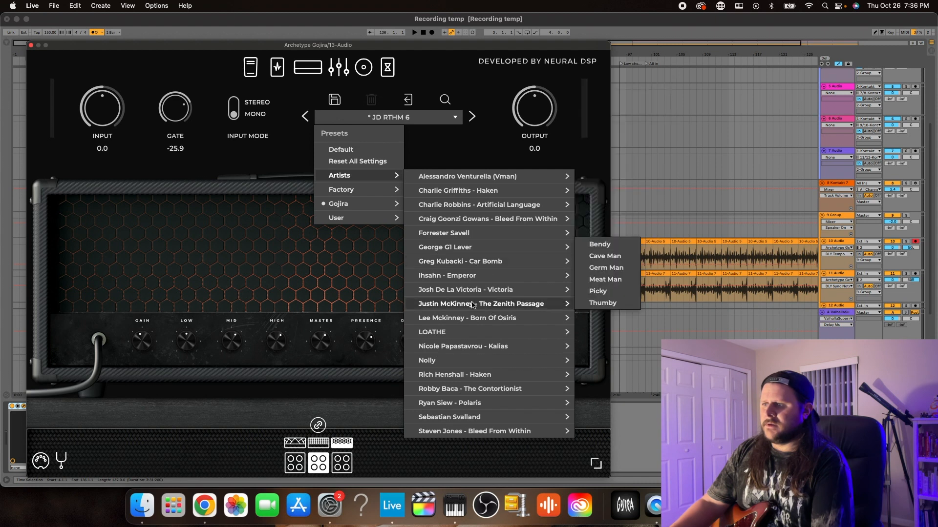
{"action": "mouse_move", "coordinate": [479, 319]}
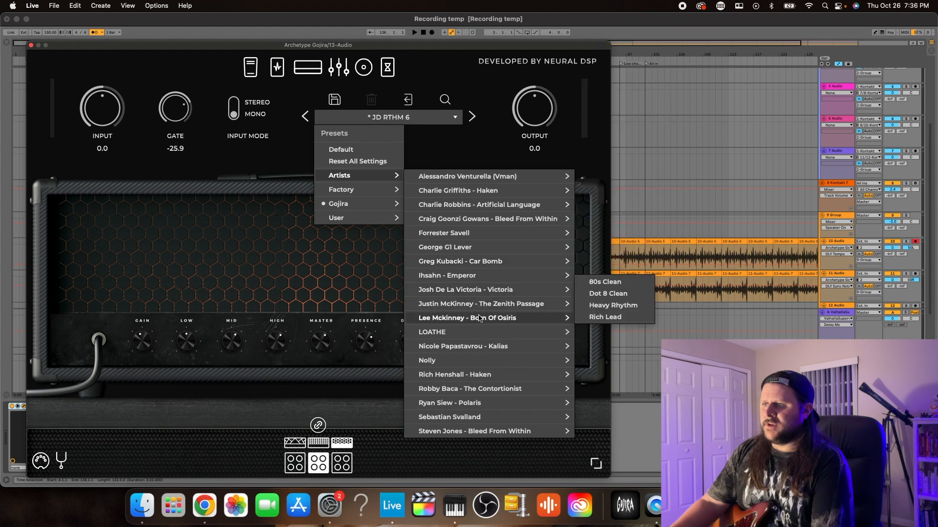
{"action": "left_click", "coordinate": [631, 323]}
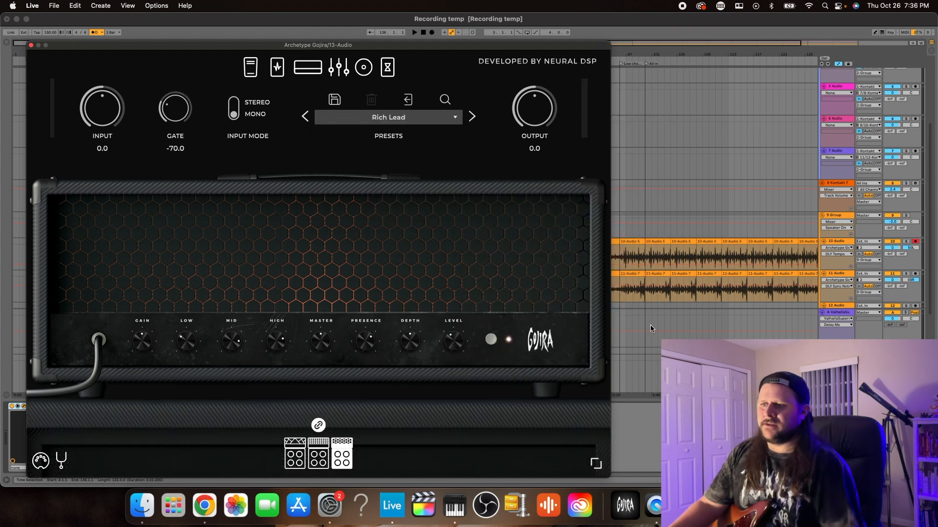
Arm the 13 Audio track for recording and play the song from bar 26 to rehearse the lead over the chorus
{"action": "scroll", "coordinate": [831, 133], "scroll_direction": "down", "scroll_amount": 3}
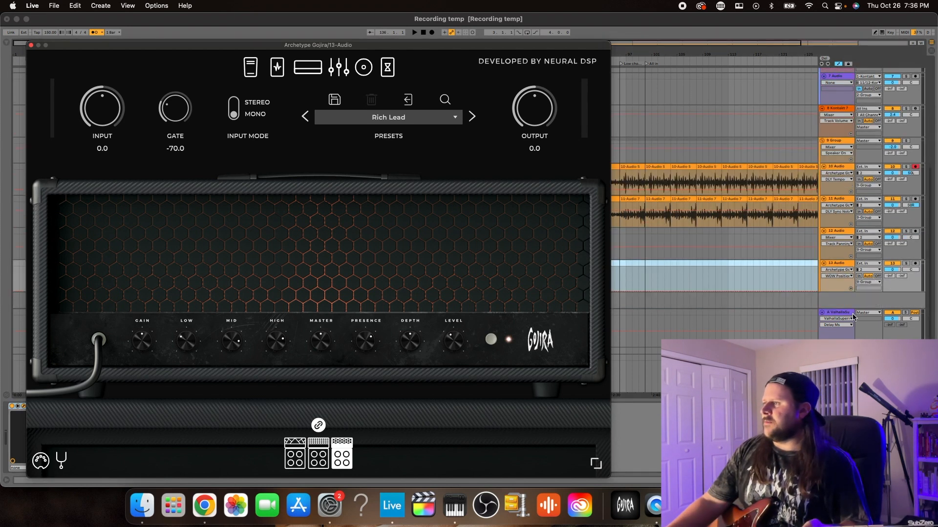
{"action": "left_click", "coordinate": [915, 264]}
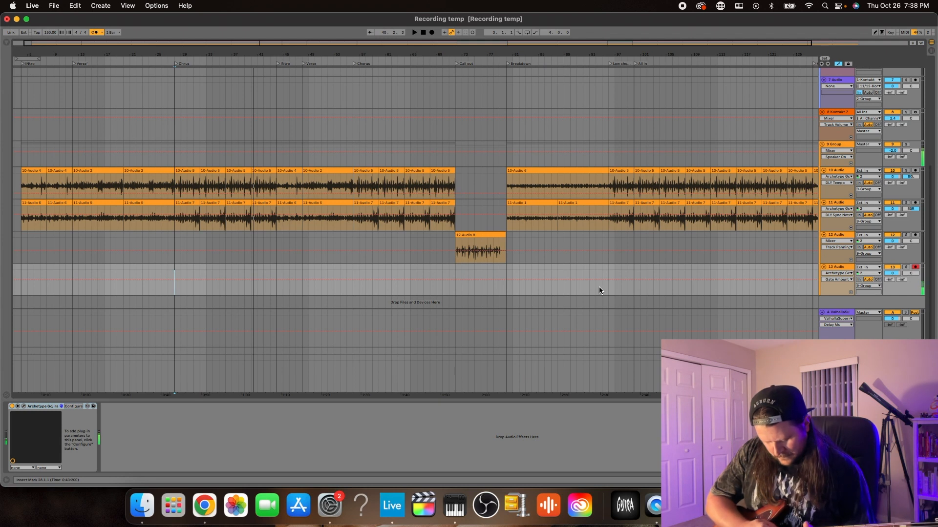
{"action": "left_click", "coordinate": [166, 294]}
{"action": "key", "text": "space"}
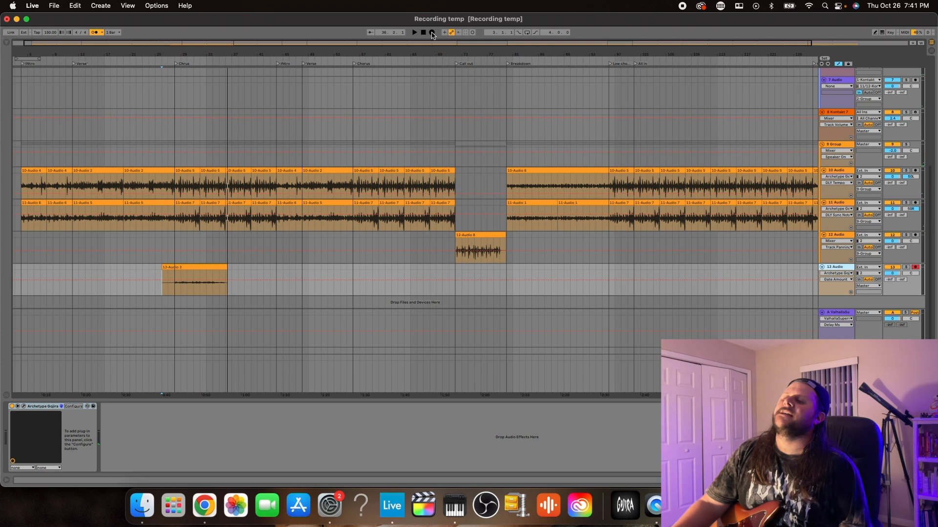
Record lead guitar takes on the 13 Audio track from bar 26 over the first chorus, keeping one that runs to about bar 45
{"action": "left_click", "coordinate": [432, 33]}
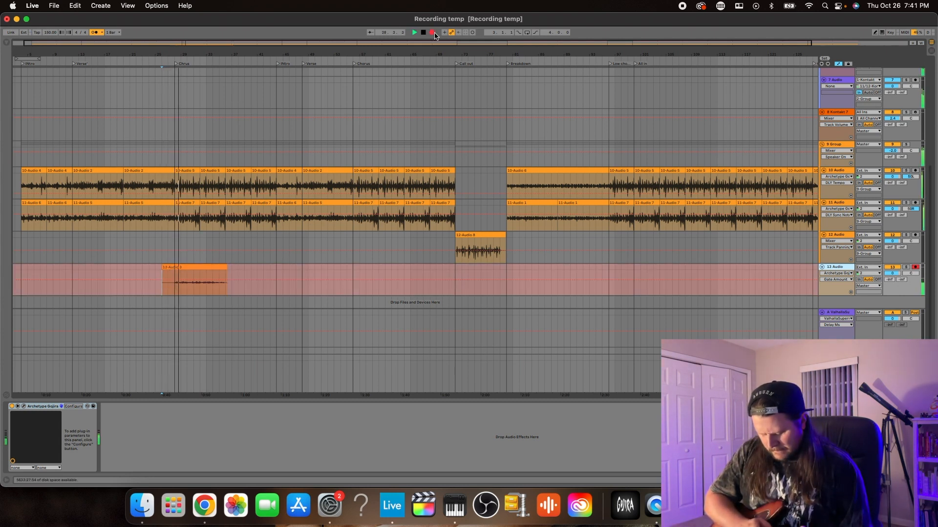
{"action": "left_click", "coordinate": [432, 33]}
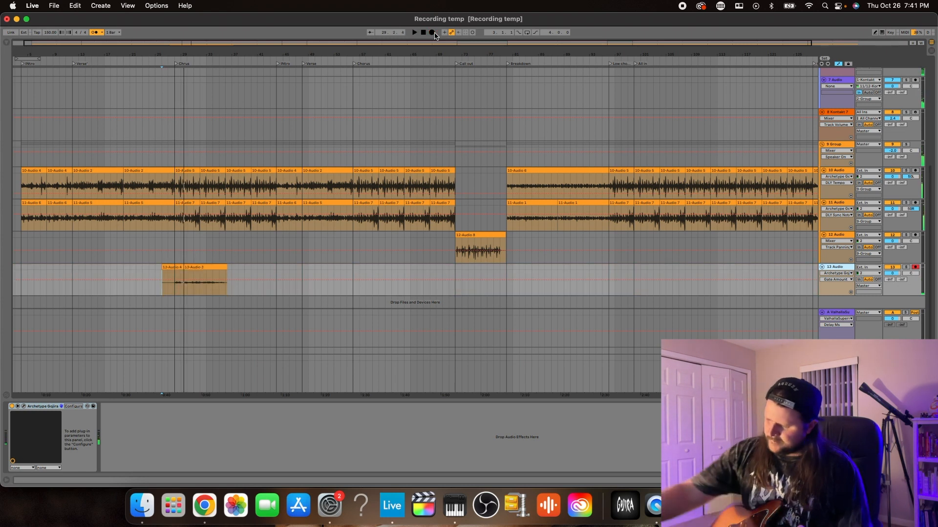
{"action": "left_click", "coordinate": [432, 33]}
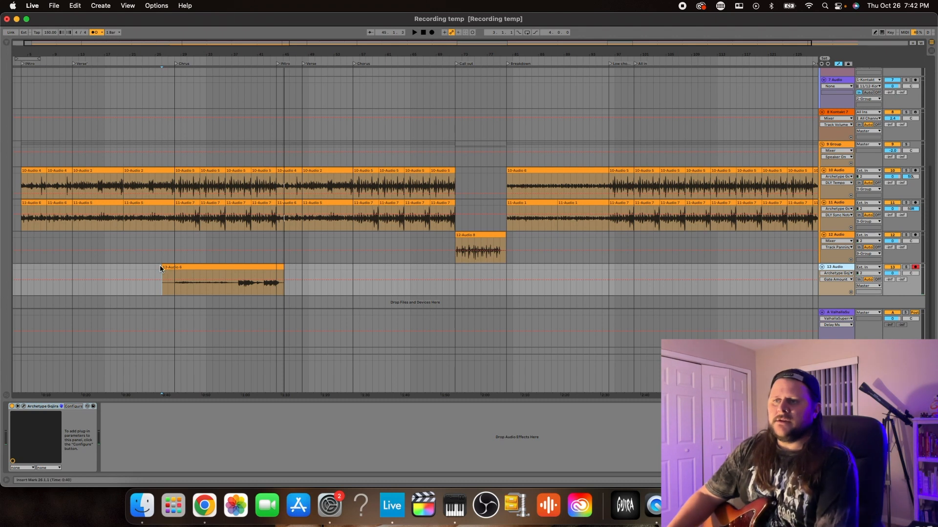
Trim the start of the lead guitar clip on the 13 Audio track to bar 28 and paste copies at the remaining choruses
{"action": "left_click_drag", "start_coordinate": [163, 268], "coordinate": [171, 266]}
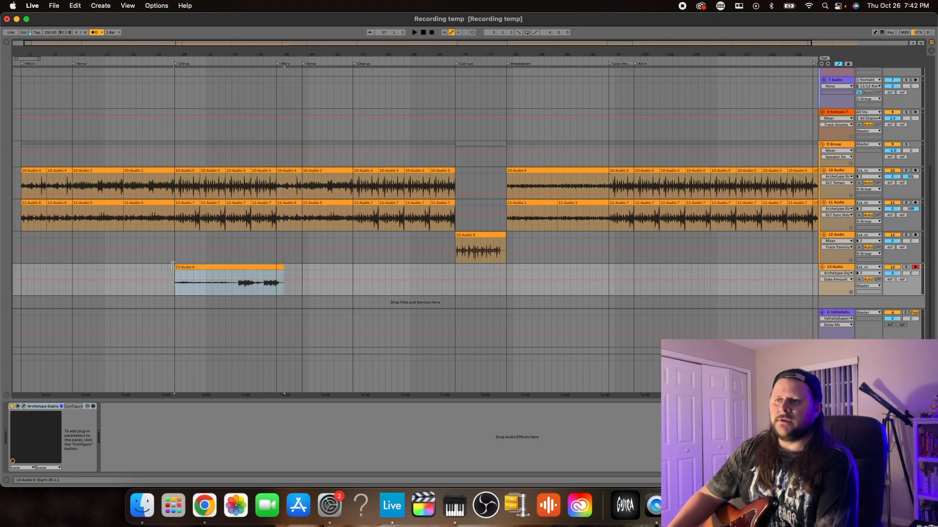
{"action": "left_click", "coordinate": [283, 266]}
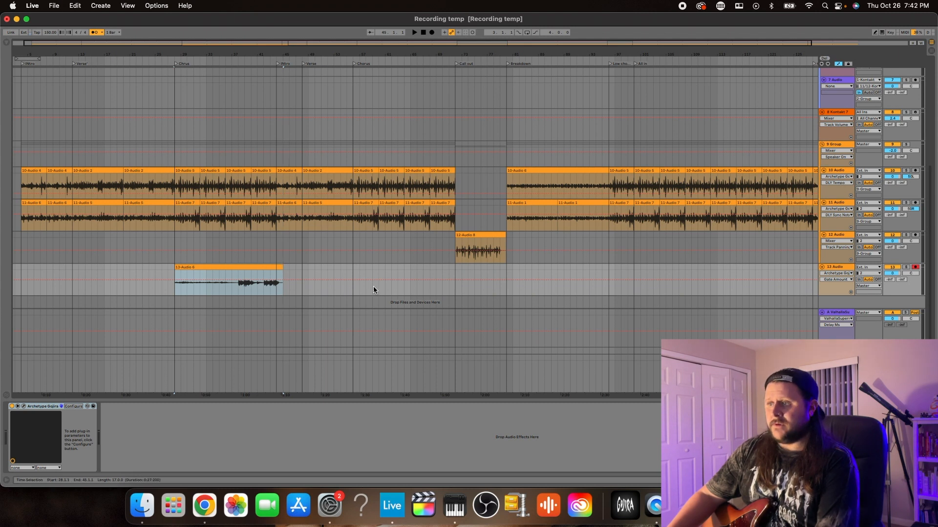
{"action": "left_click", "coordinate": [352, 284]}
{"action": "key", "text": "super+v"}
{"action": "scroll", "coordinate": [478, 283], "scroll_direction": "right", "scroll_amount": 1}
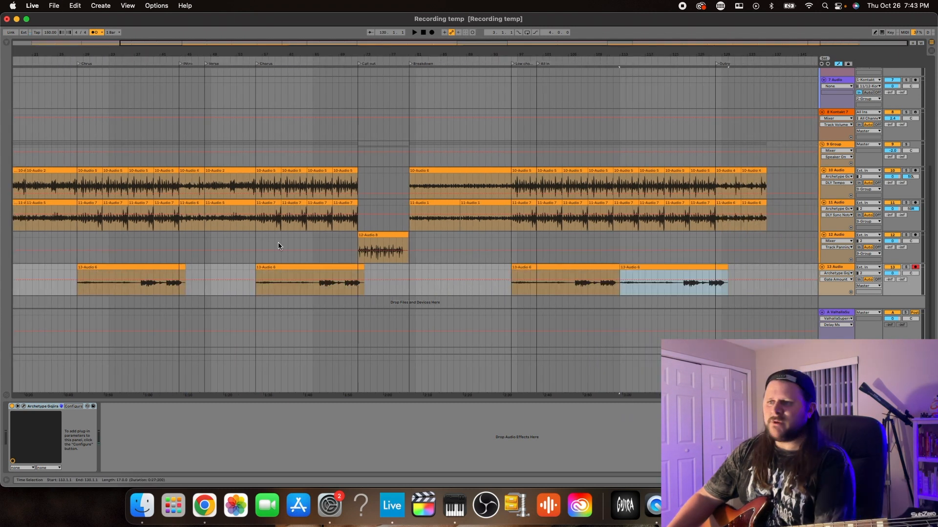
{"action": "scroll", "coordinate": [293, 250], "scroll_direction": "left", "scroll_amount": 3}
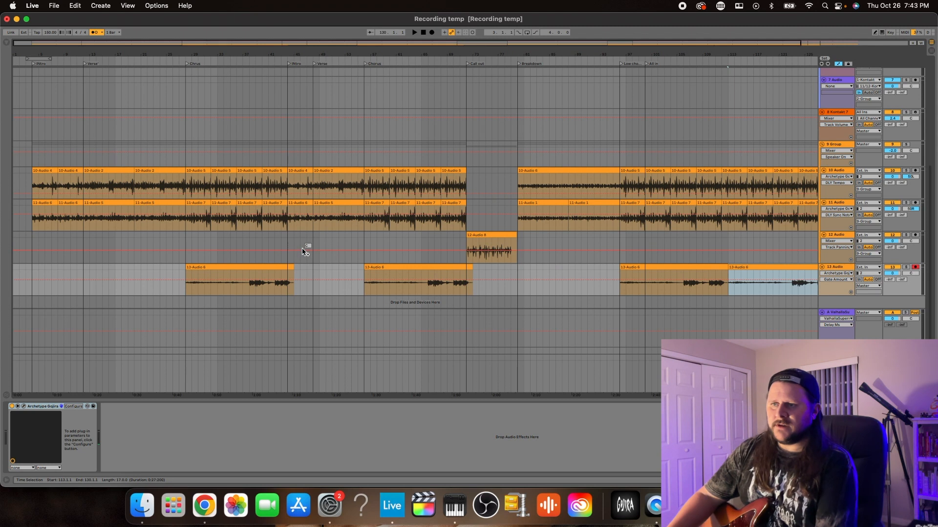
Play the song from the start of the intro
{"action": "left_click", "coordinate": [31, 282]}
{"action": "key", "text": "space"}
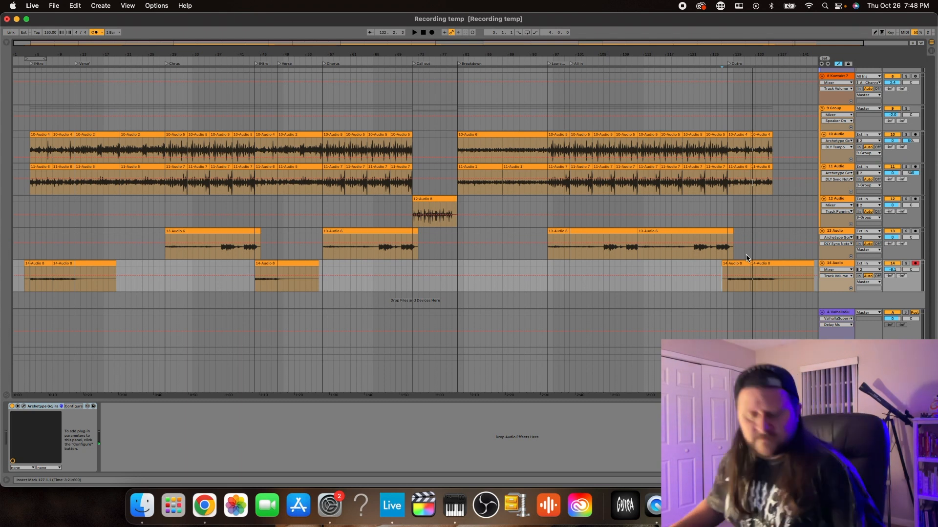
Collapse the 2 Group track in the arrangement
{"action": "scroll", "coordinate": [632, 210], "scroll_direction": "up", "scroll_amount": 10}
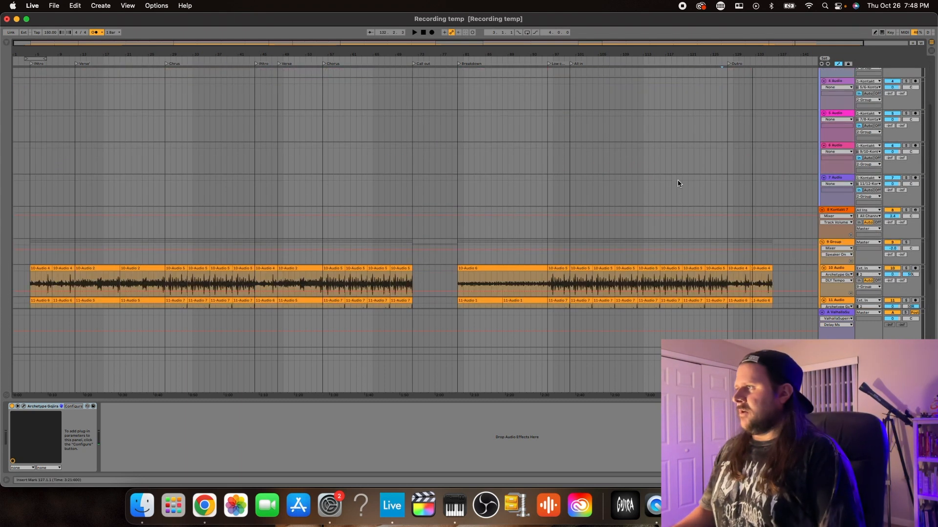
{"action": "left_click", "coordinate": [822, 104]}
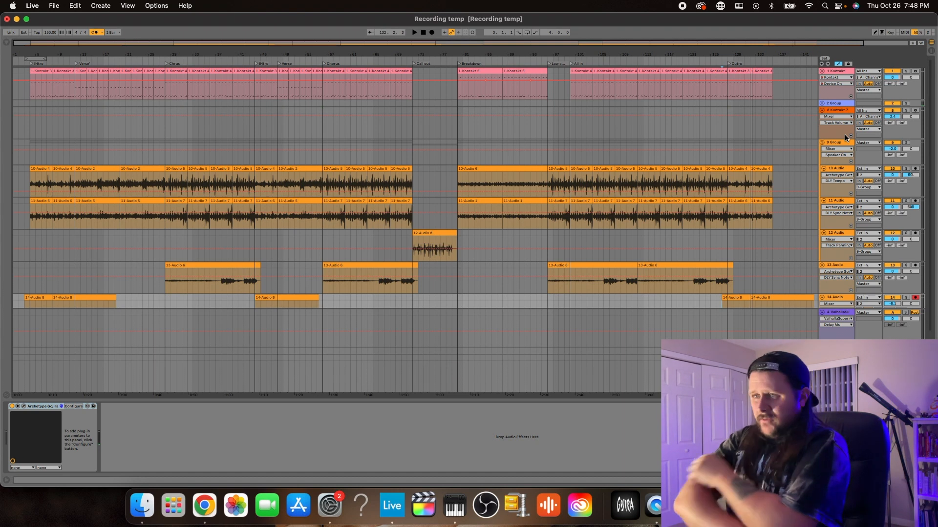
Switch to Google Chrome, open ChatGPT in a new tab and try to log in, going back to retry
{"action": "left_click", "coordinate": [205, 516]}
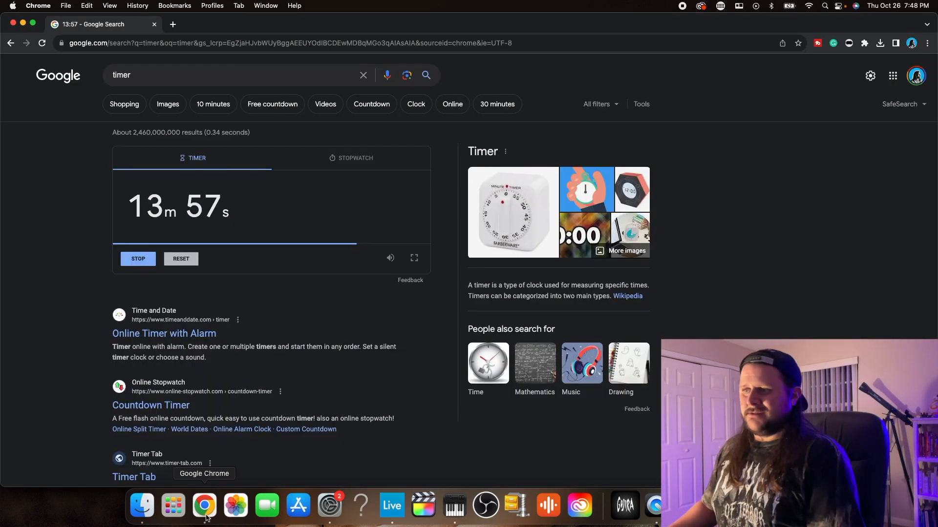
{"action": "left_click", "coordinate": [173, 25]}
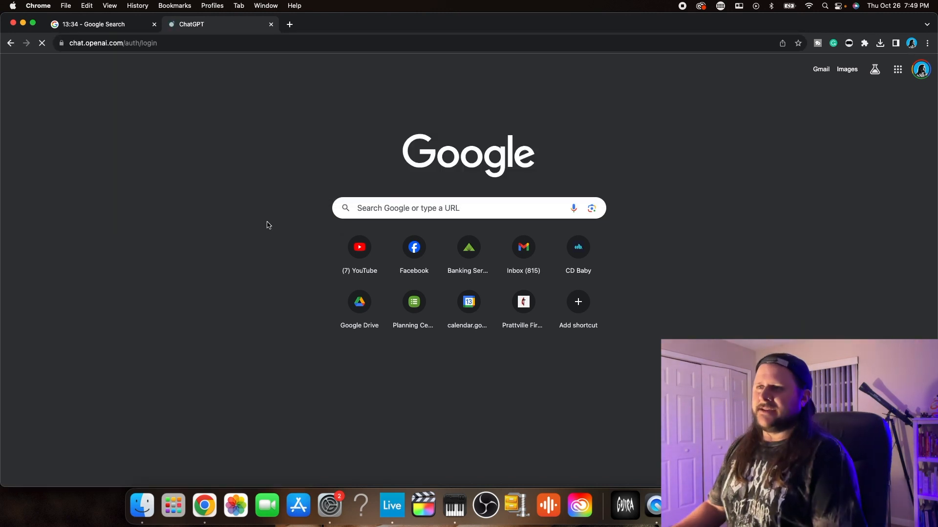
{"action": "left_click", "coordinate": [670, 261]}
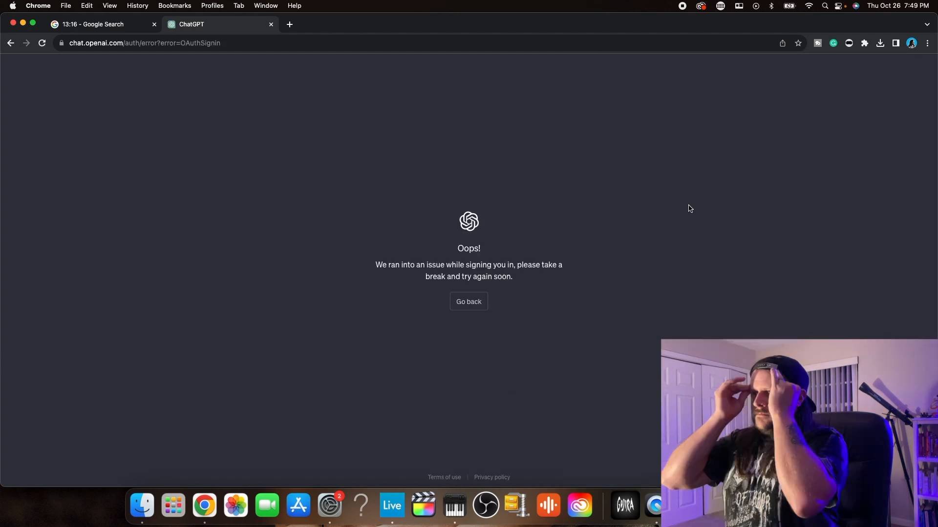
{"action": "left_click", "coordinate": [463, 303]}
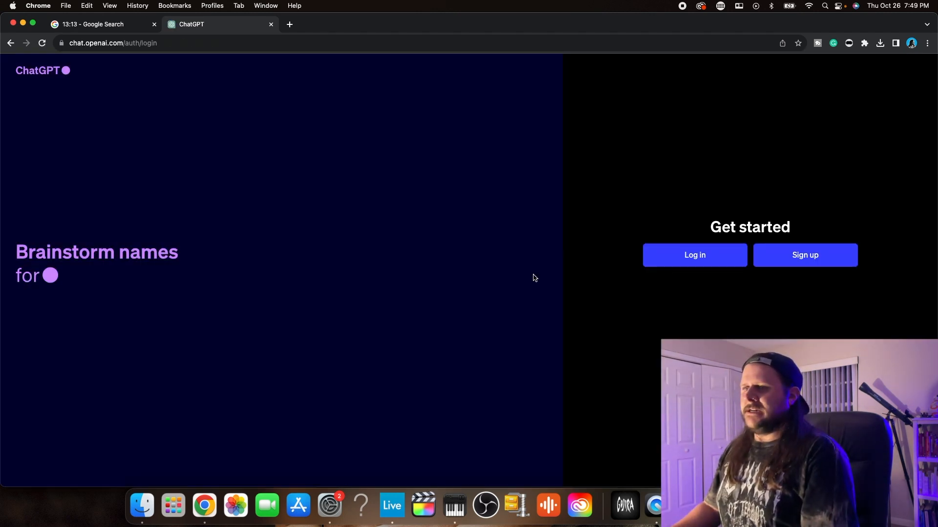
{"action": "left_click", "coordinate": [702, 261]}
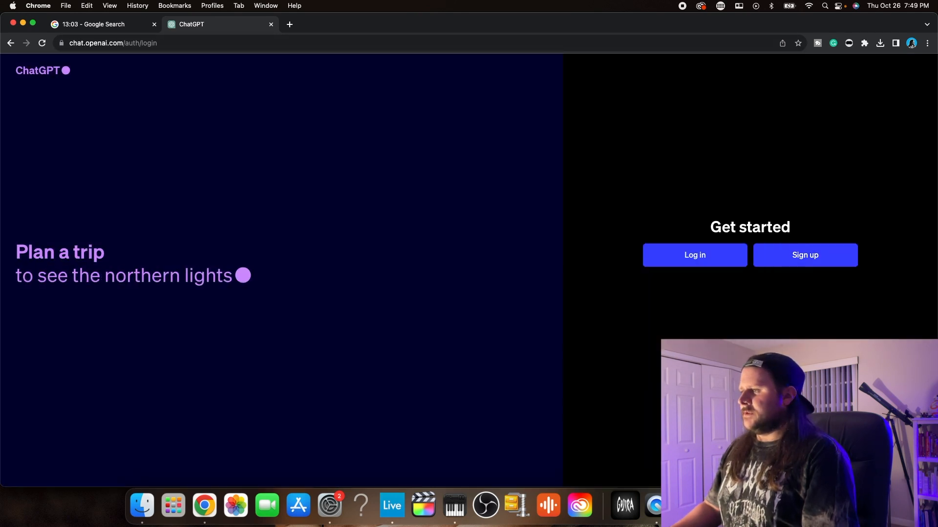
Reopen ChatGPT in the same tab from the browser's suggestions for "chat"
{"action": "left_click", "coordinate": [183, 46]}
{"action": "type", "text": "chat"}
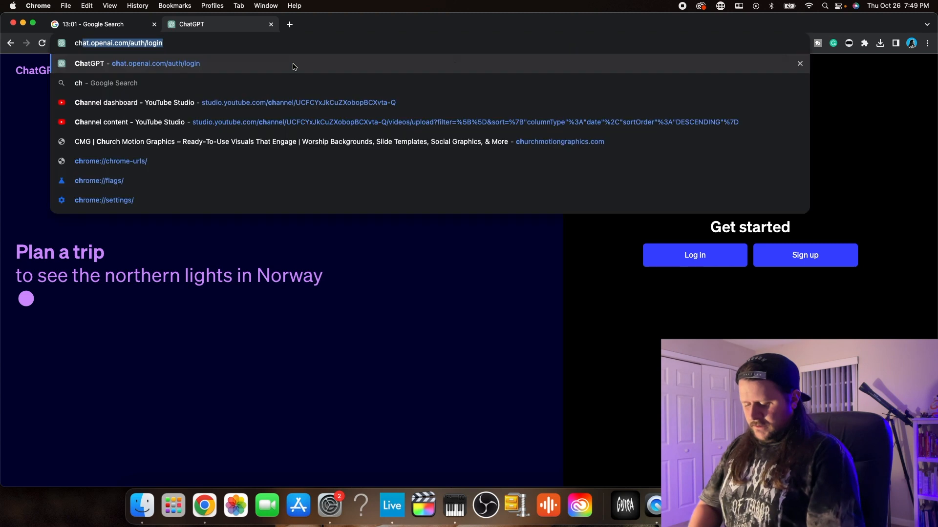
{"action": "key", "text": "Down"}
{"action": "key", "text": "Down"}
{"action": "key", "text": "Return"}
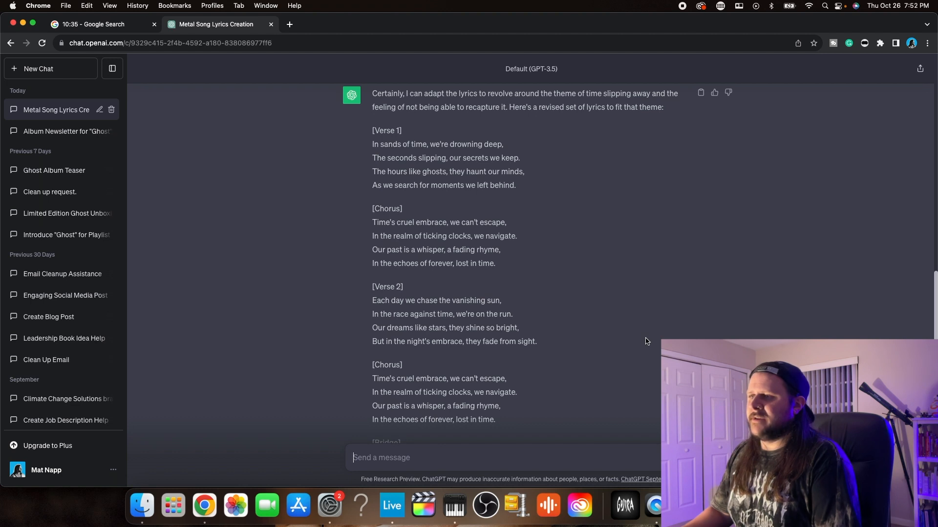
Read through the revised lyrics about time slipping away in the metal song chat
{"action": "scroll", "coordinate": [647, 341], "scroll_direction": "down", "scroll_amount": 1}
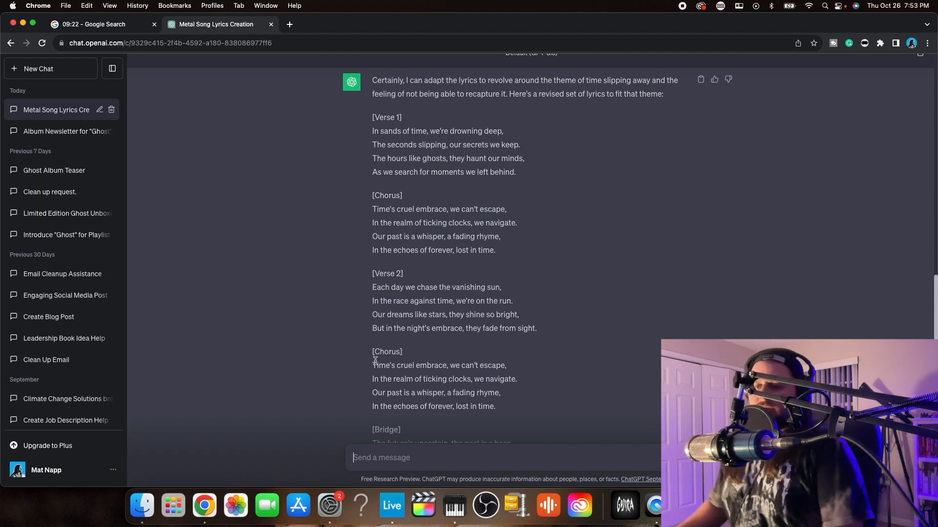
{"action": "left_click", "coordinate": [204, 509]}
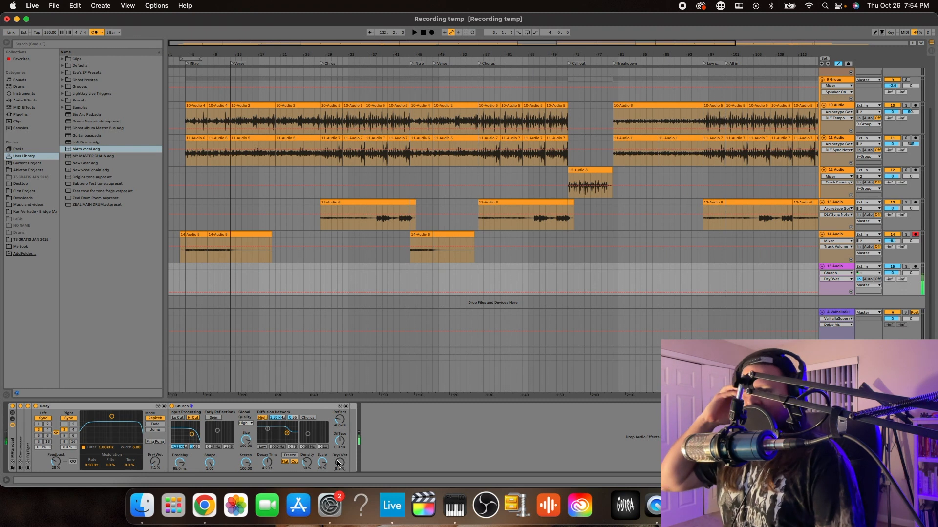
{"action": "left_click_drag", "start_coordinate": [338, 463], "coordinate": [337, 458]}
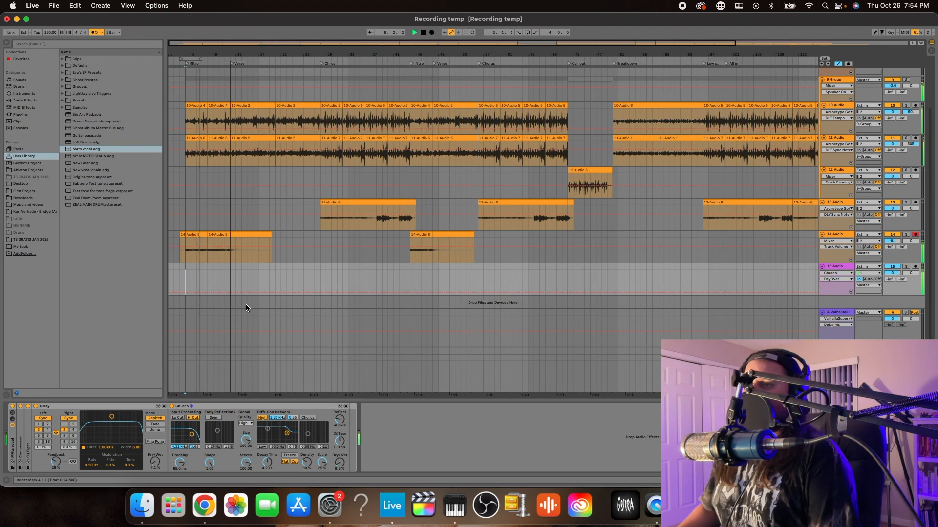
{"action": "scroll", "coordinate": [215, 315], "scroll_direction": "down", "scroll_amount": 1}
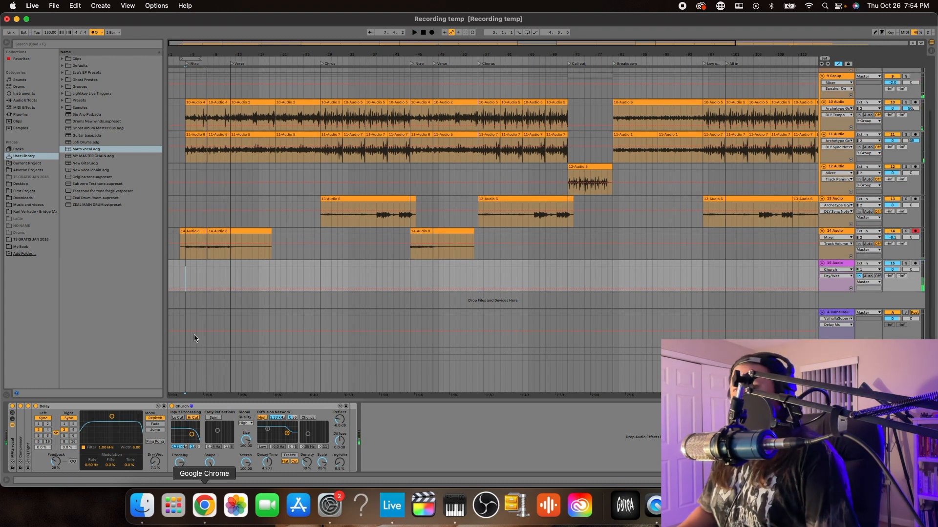
{"action": "left_click", "coordinate": [174, 303]}
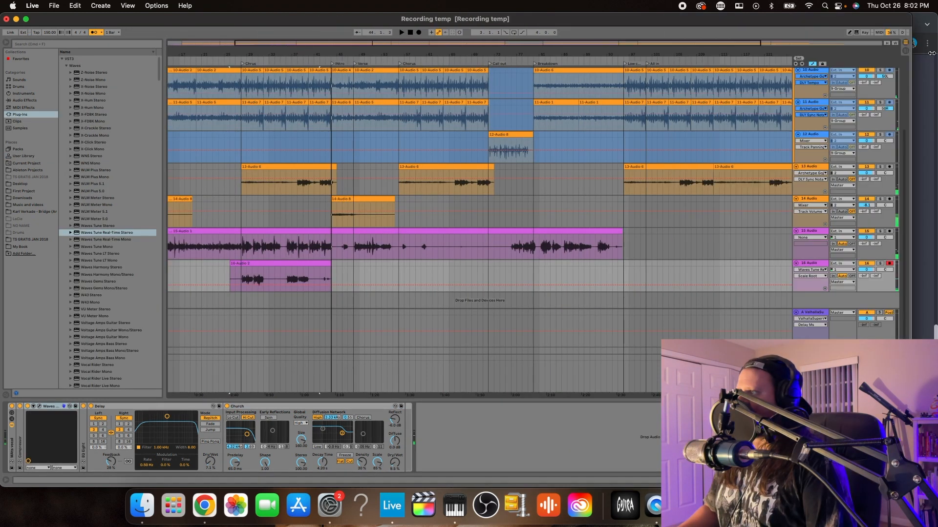
Widen the Ableton Live window to the full screen width, and switch to Google Chrome to check the countdown timer
{"action": "left_click_drag", "start_coordinate": [934, 52], "coordinate": [936, 53]}
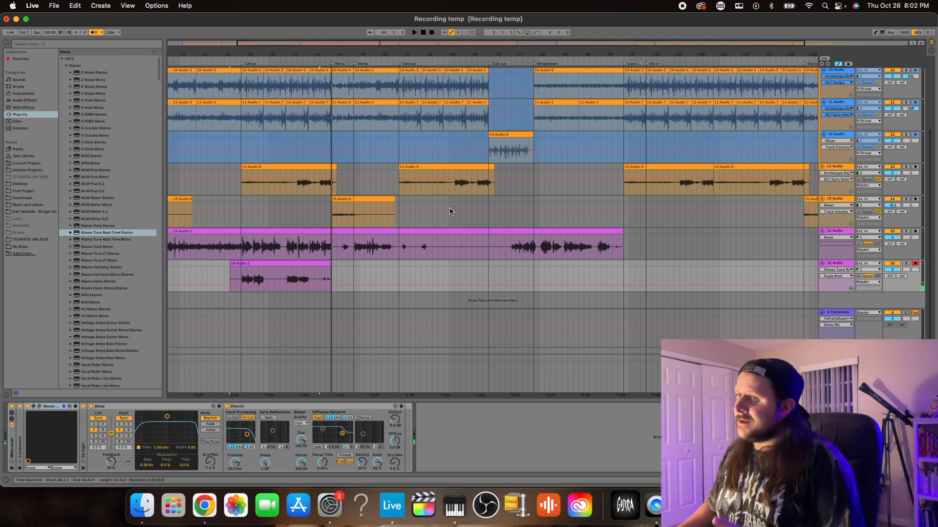
{"action": "left_click", "coordinate": [205, 506]}
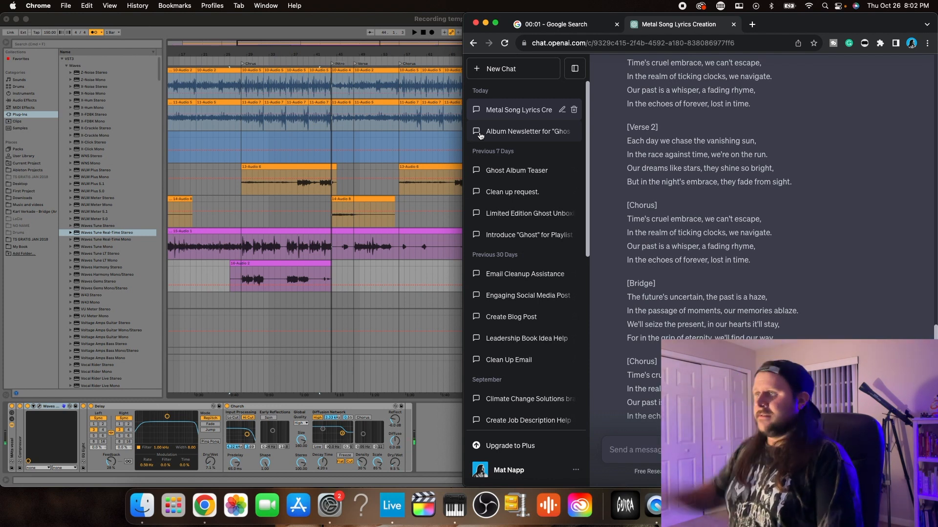
{"action": "left_click", "coordinate": [572, 27]}
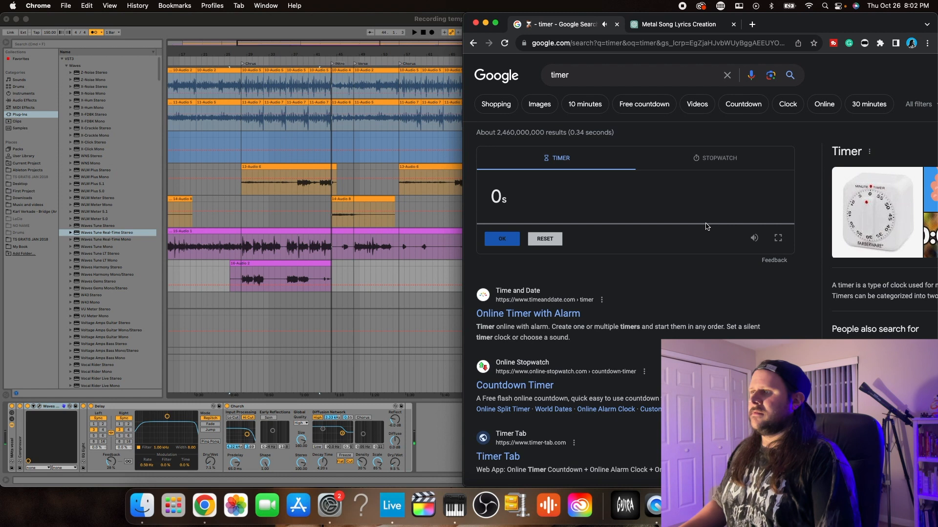